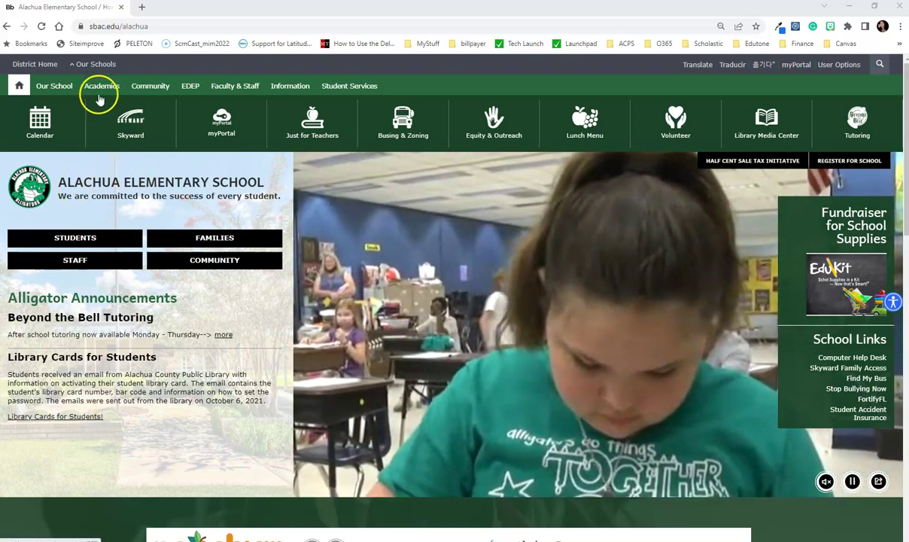
View the school website's About Alachua Elementary School, Title I information and Faculty & Staff directory pages.
mouse_move(62, 88)
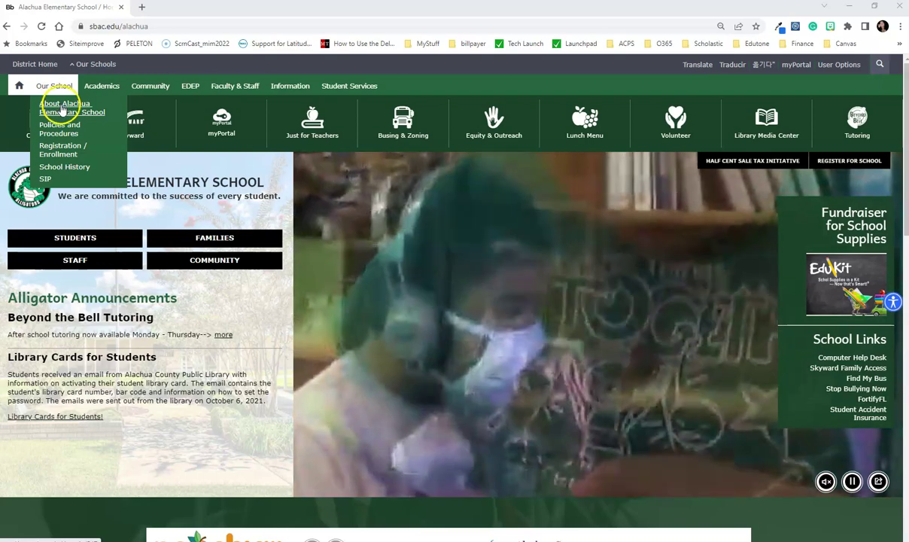
left_click(62, 110)
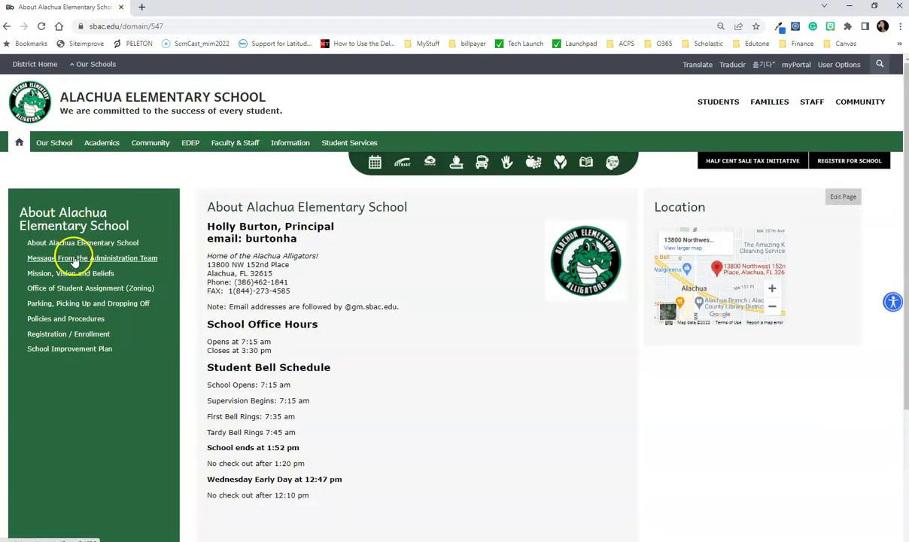
mouse_move(116, 140)
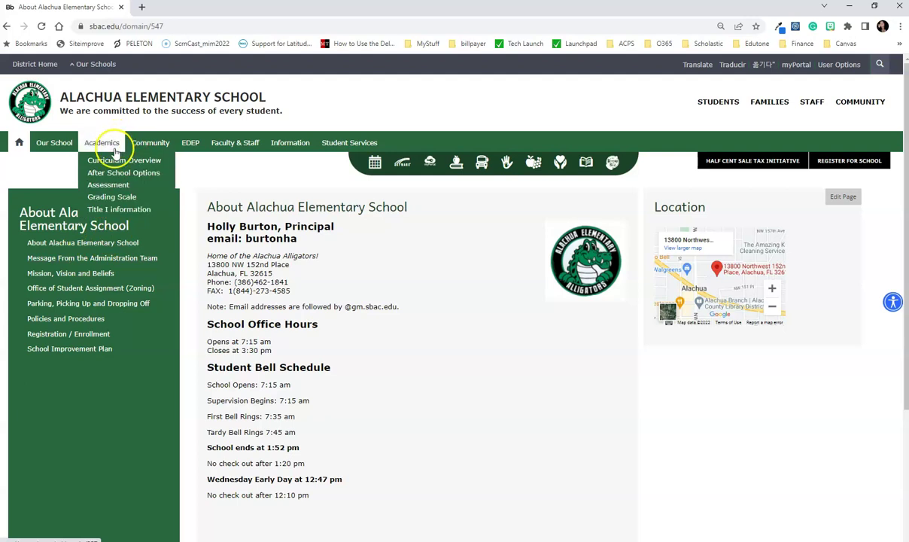
left_click(119, 209)
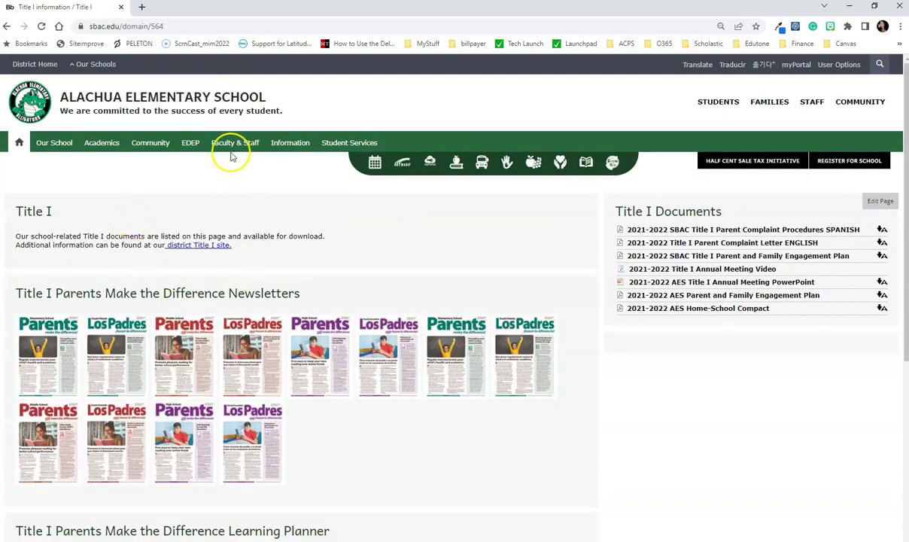
left_click(228, 144)
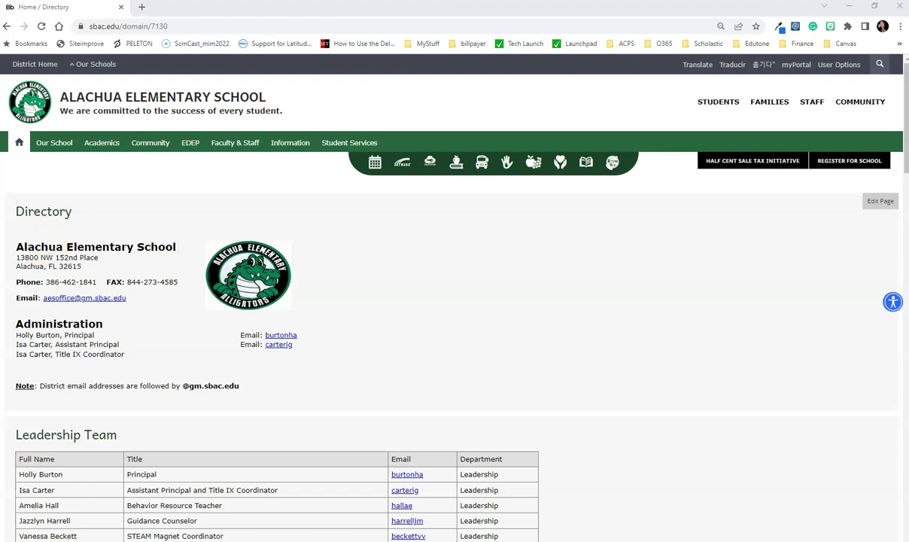
Return to the school's home page and review its announcements, flyers, calendar and Art Studio sections.
left_click(25, 104)
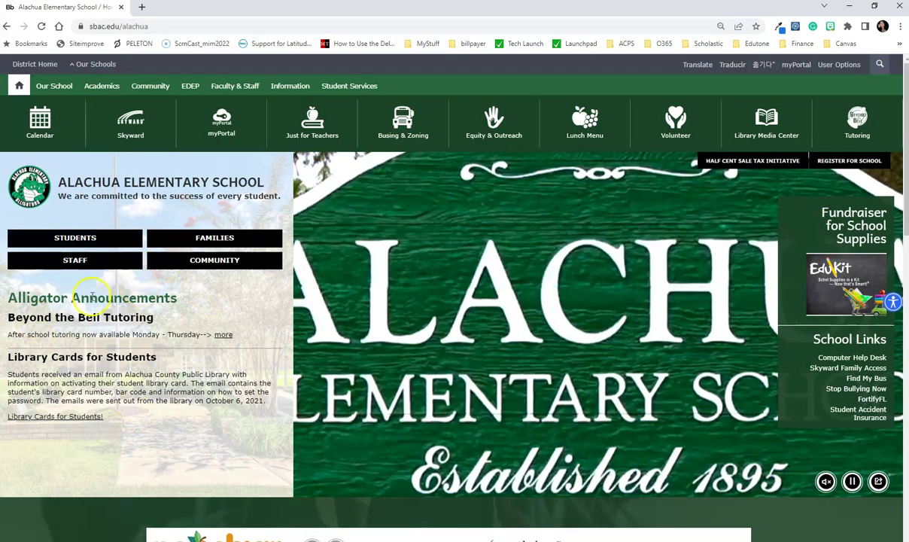
scroll(194, 335, "down", 6)
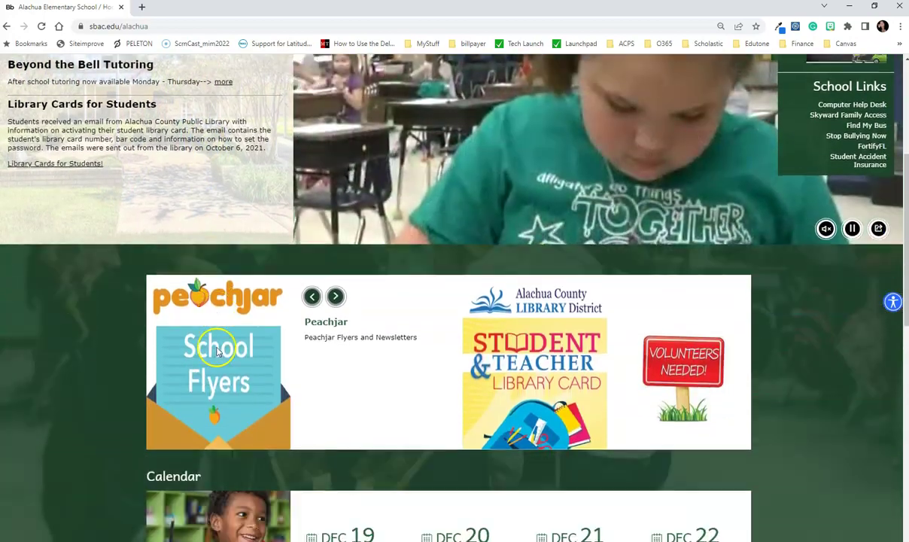
scroll(275, 361, "down", 3)
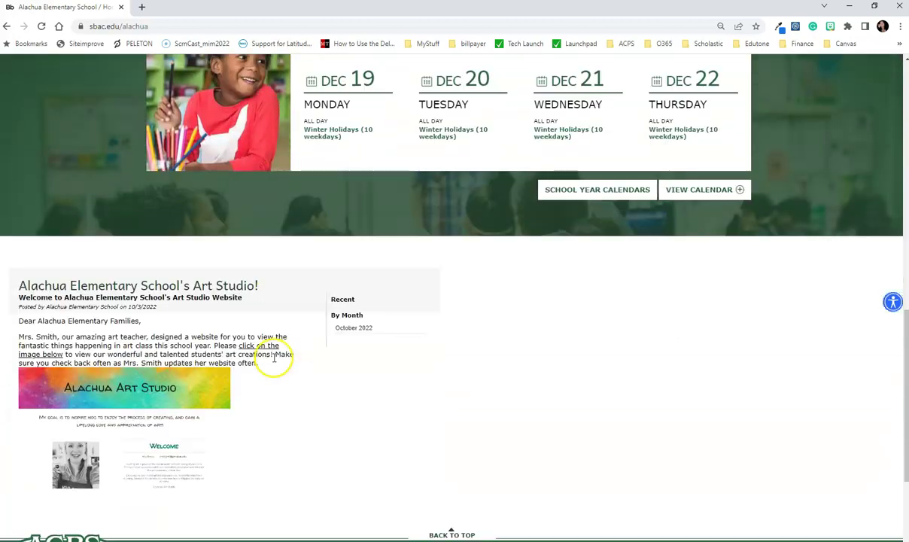
scroll(248, 361, "up", 3)
scroll(245, 368, "up", 5)
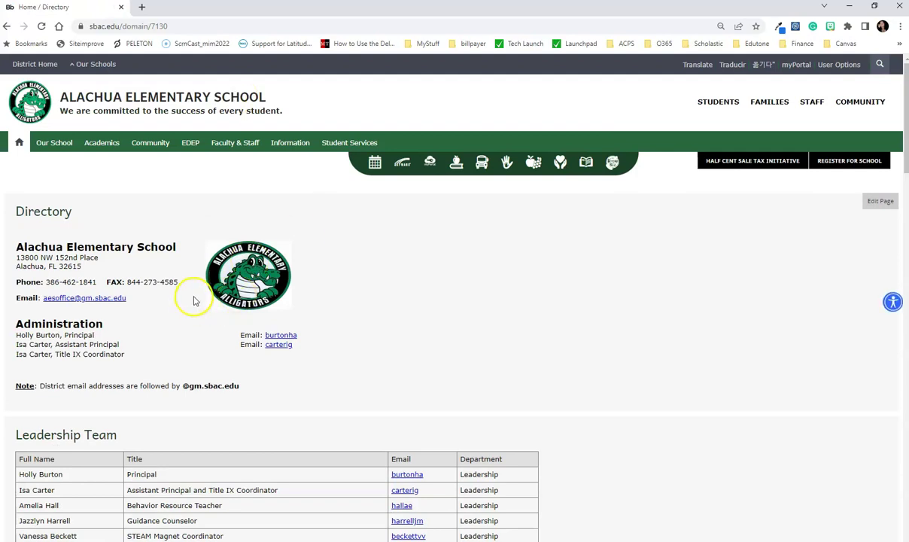
Open the site manager and bring up the Faculty & Staff section's Directory page for editing.
left_click(815, 66)
left_click(808, 82)
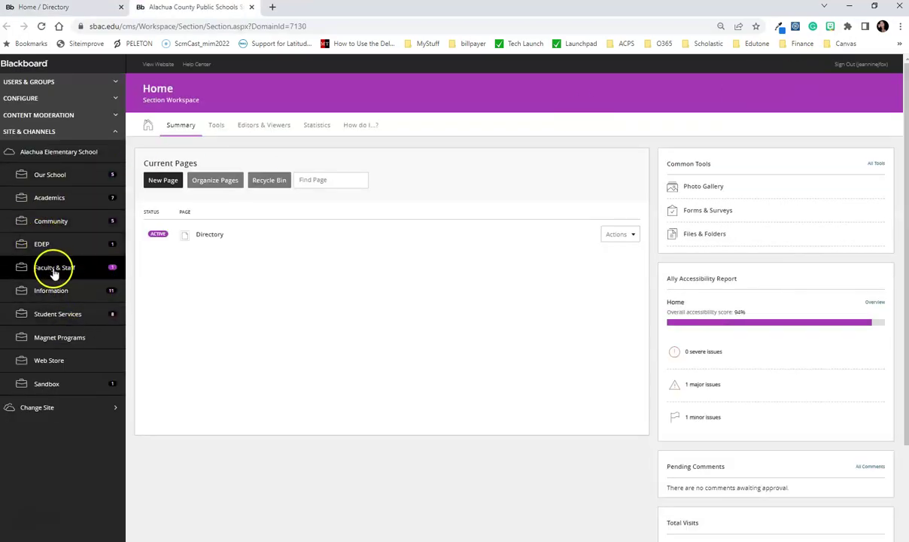
left_click(48, 271)
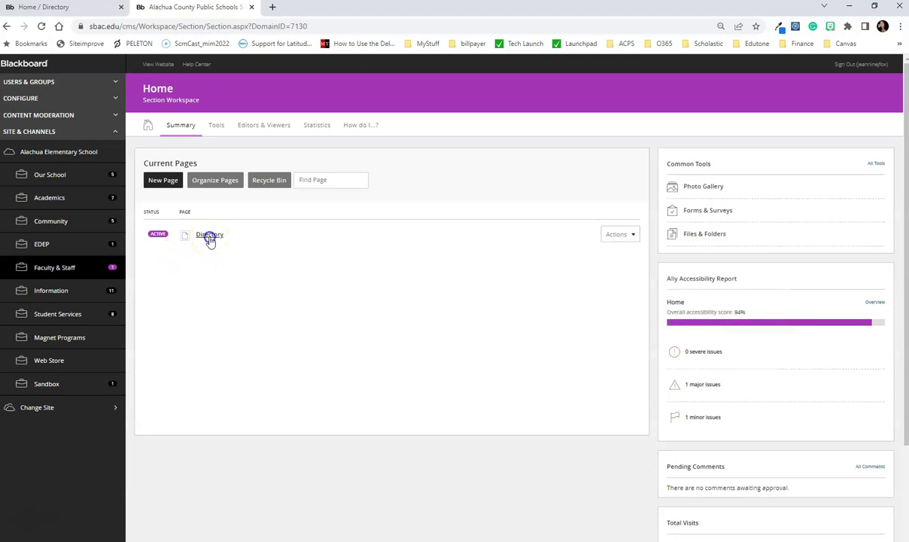
left_click(209, 236)
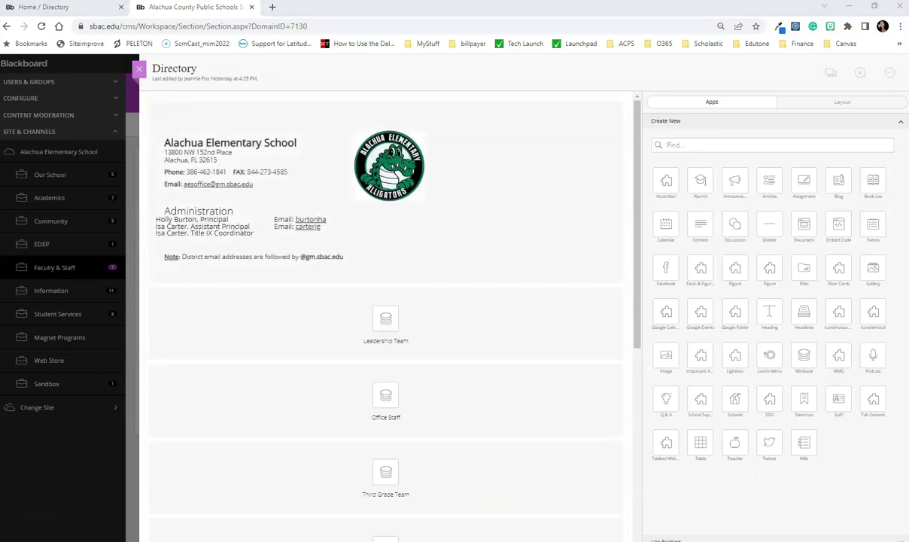
Review the Directory page's content and minibase apps, and open the Directory content app in its editor.
mouse_move(284, 211)
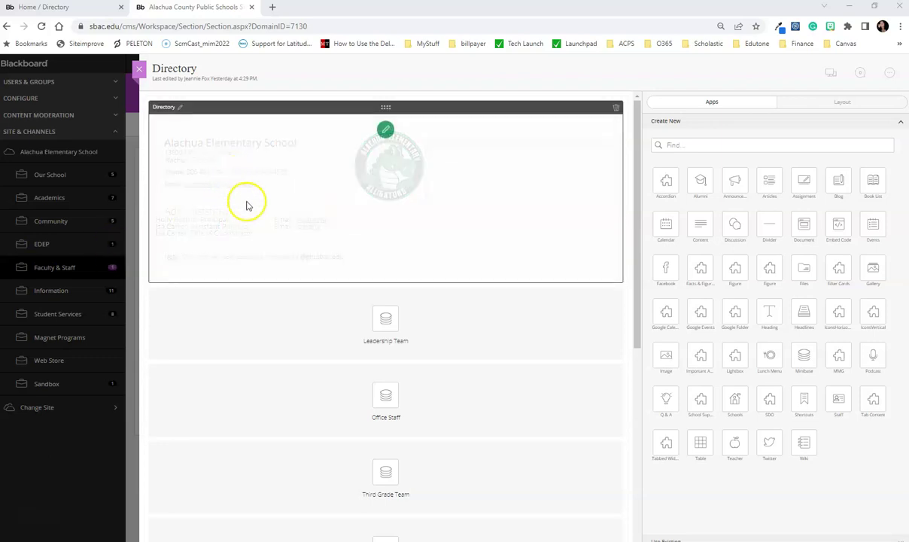
mouse_move(288, 310)
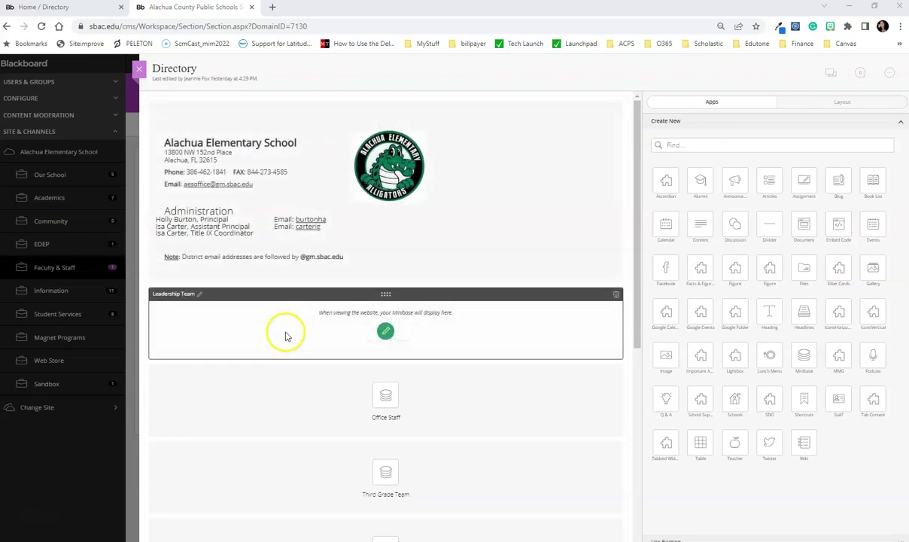
mouse_move(285, 385)
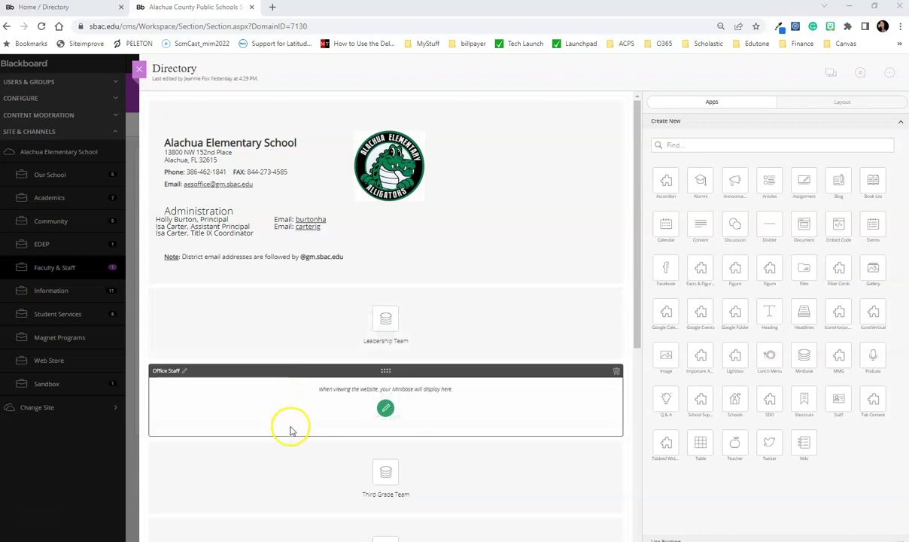
mouse_move(292, 450)
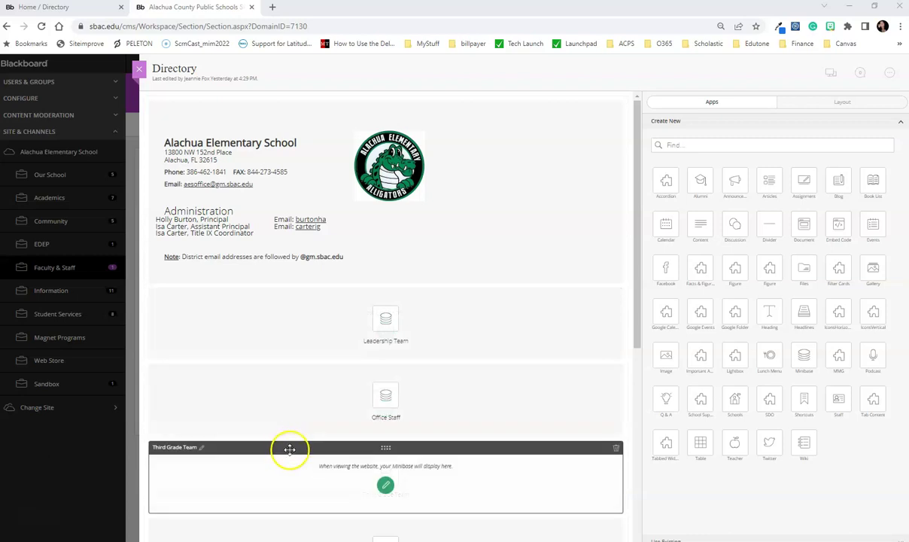
mouse_move(286, 414)
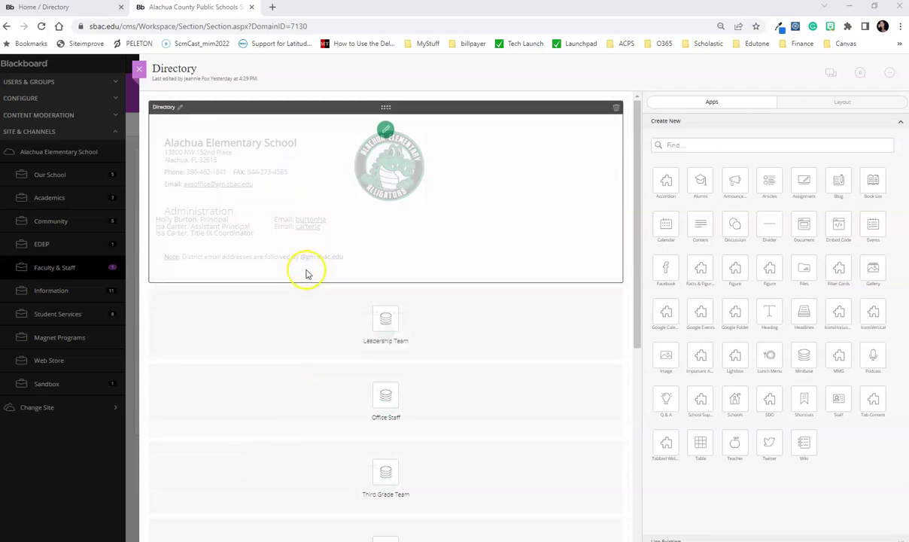
mouse_move(304, 277)
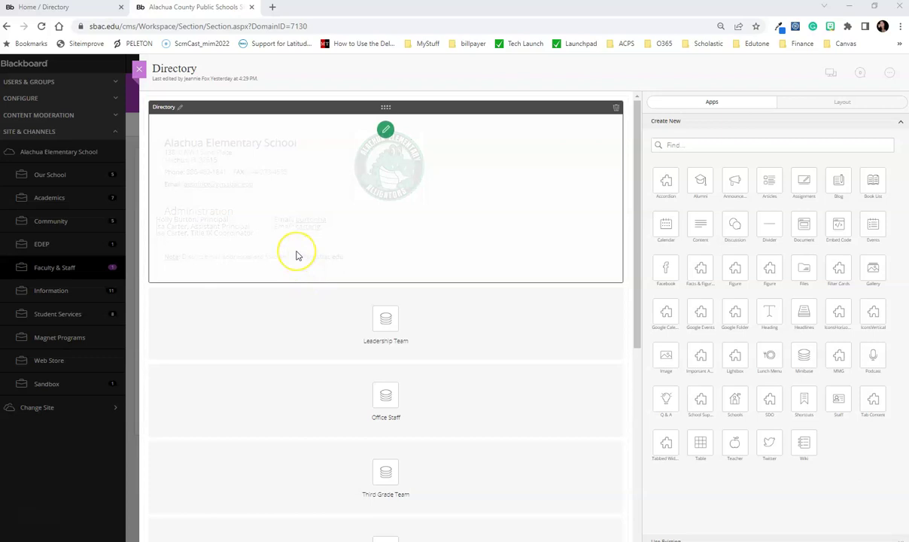
left_click(295, 249)
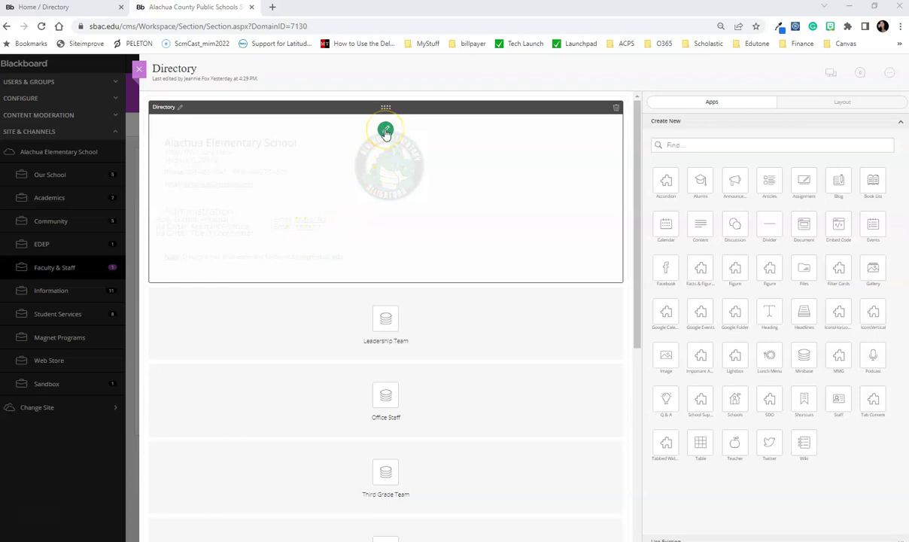
left_click(385, 131)
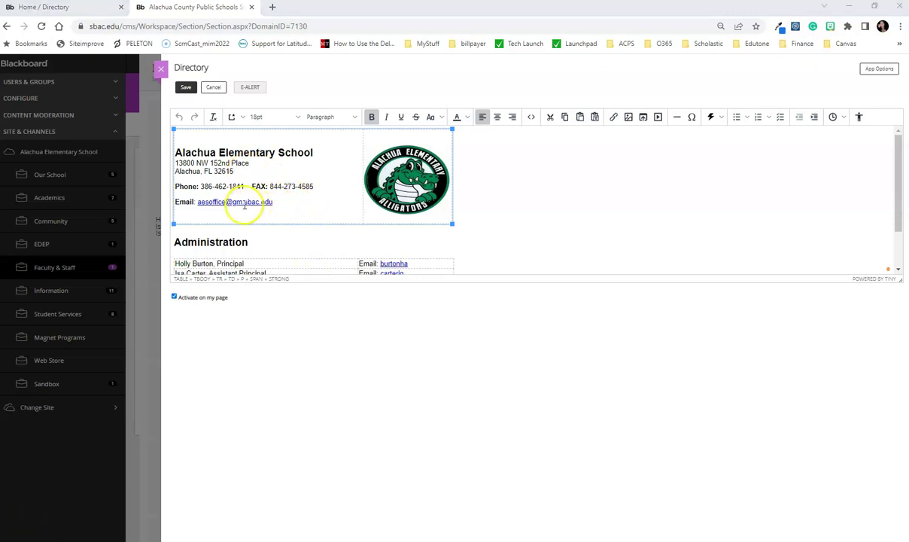
Remove the domain from the school office's displayed e-mail, check that its mailto link holds the full address, and save the link.
double_click(280, 203)
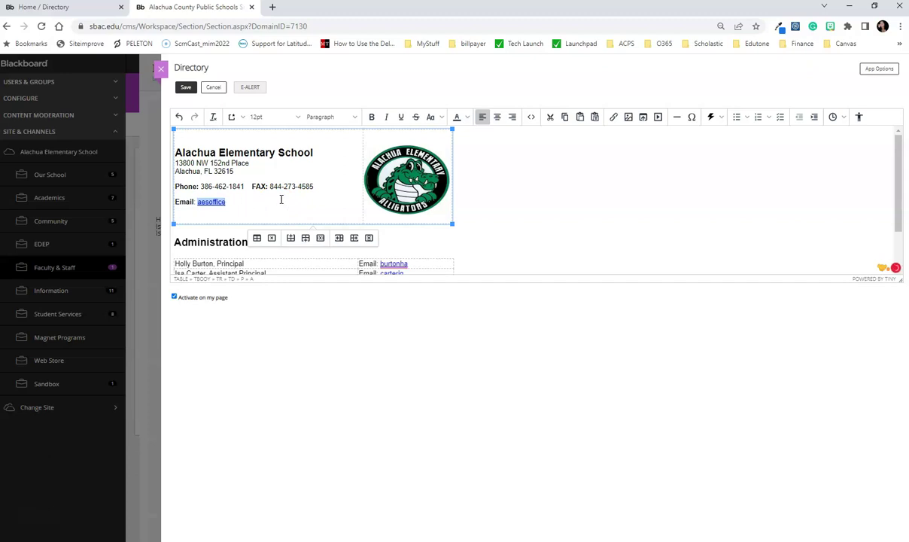
right_click(216, 202)
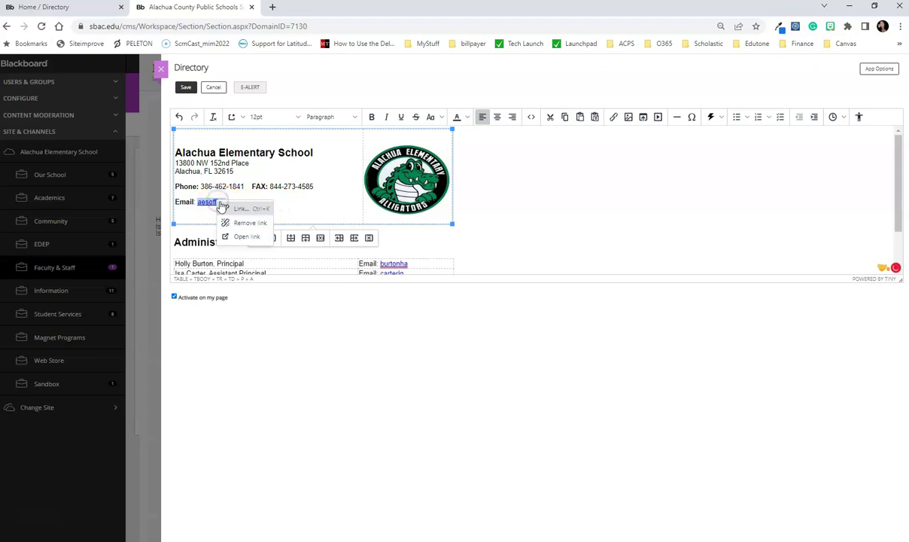
left_click(223, 209)
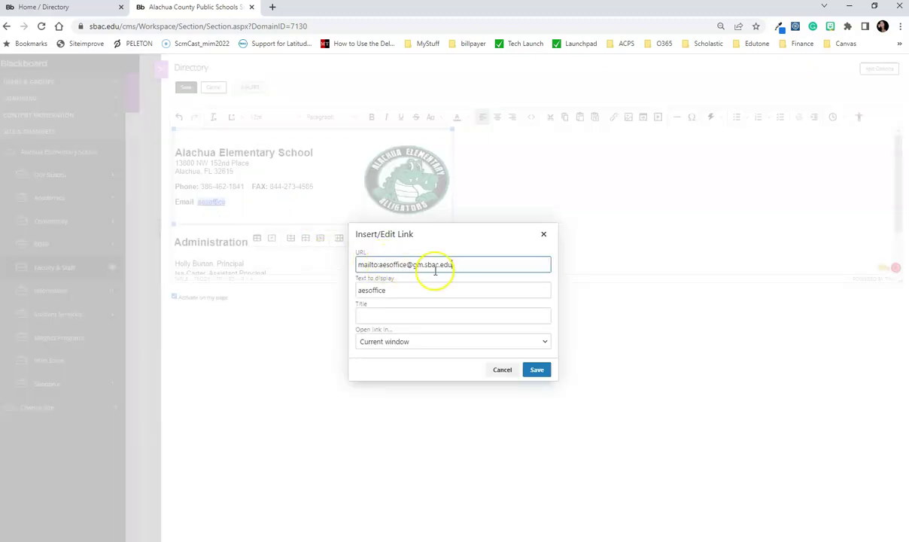
left_click_drag(501, 262, 345, 270)
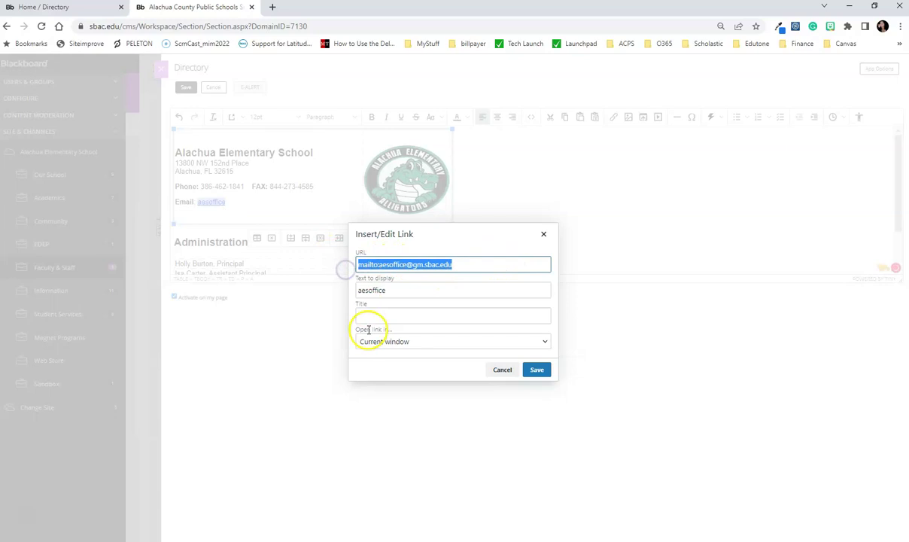
left_click(536, 370)
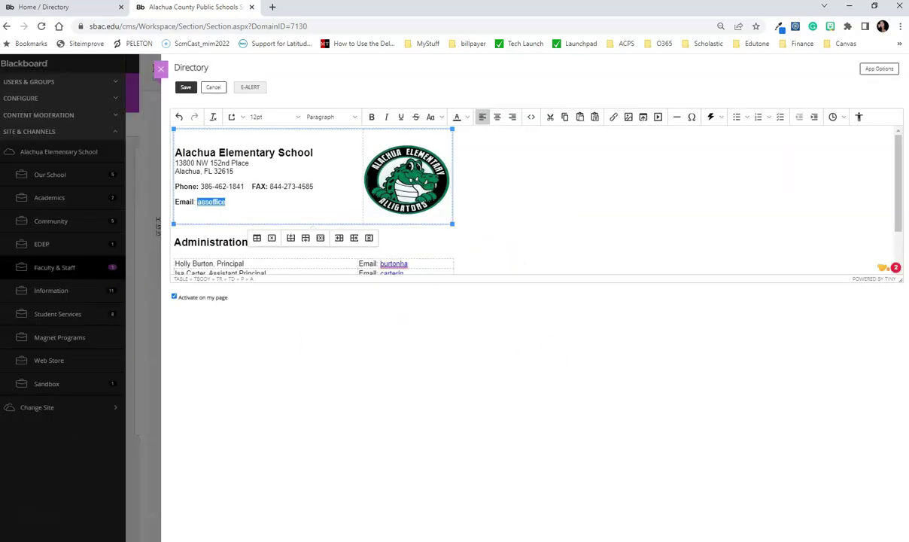
Check the rest of the Directory content, save it and close the content editor.
left_click_drag(895, 189, 898, 211)
left_click(664, 257)
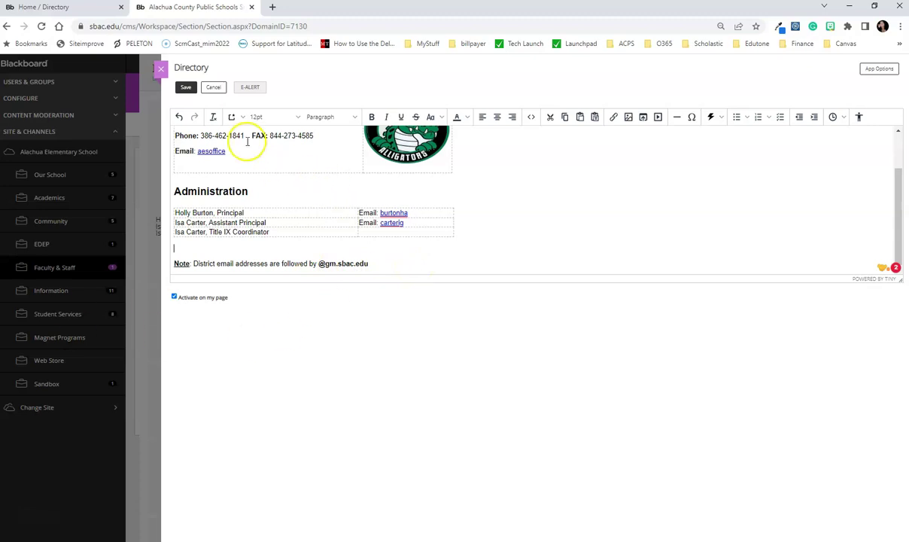
left_click(184, 88)
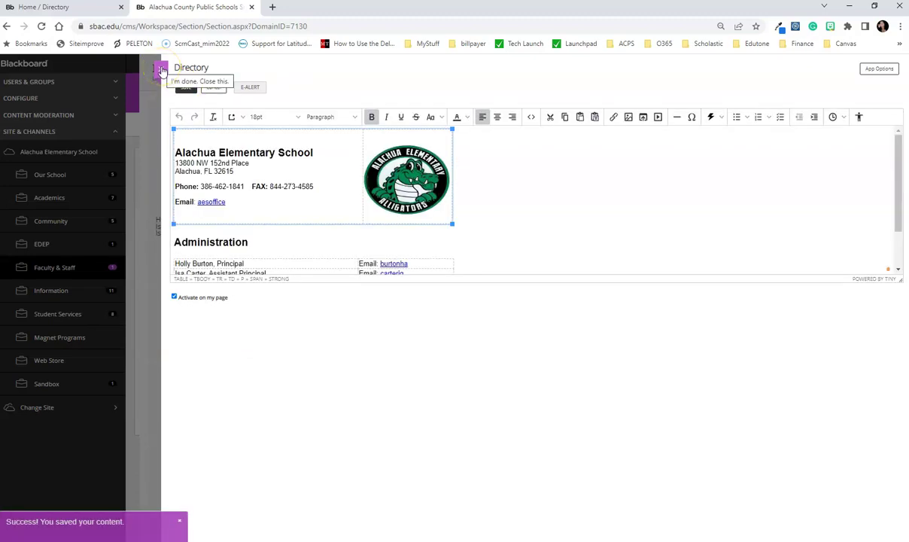
left_click(161, 69)
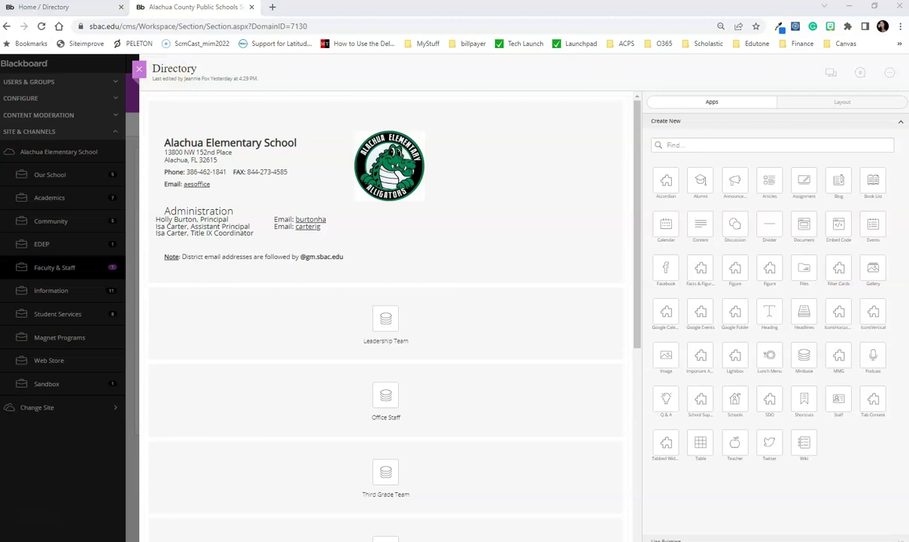
Examine the Office Staff minibase and the fields of the Senior Clerical record, leaving both without changes.
mouse_move(159, 399)
mouse_move(280, 390)
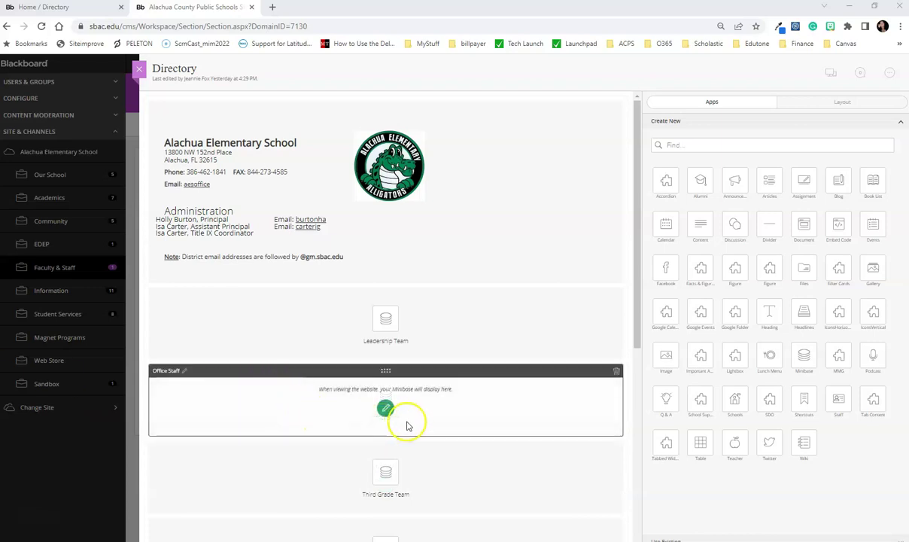
left_click(385, 410)
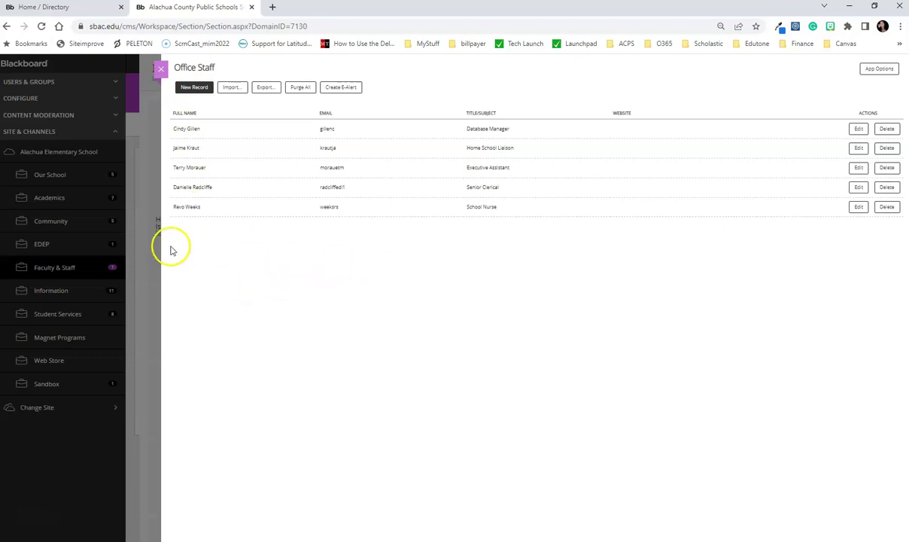
left_click(858, 188)
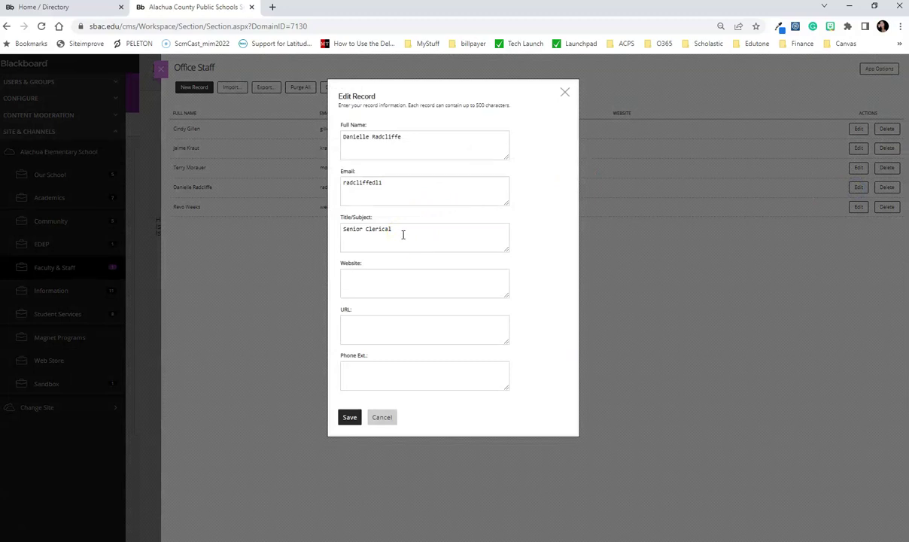
left_click(381, 418)
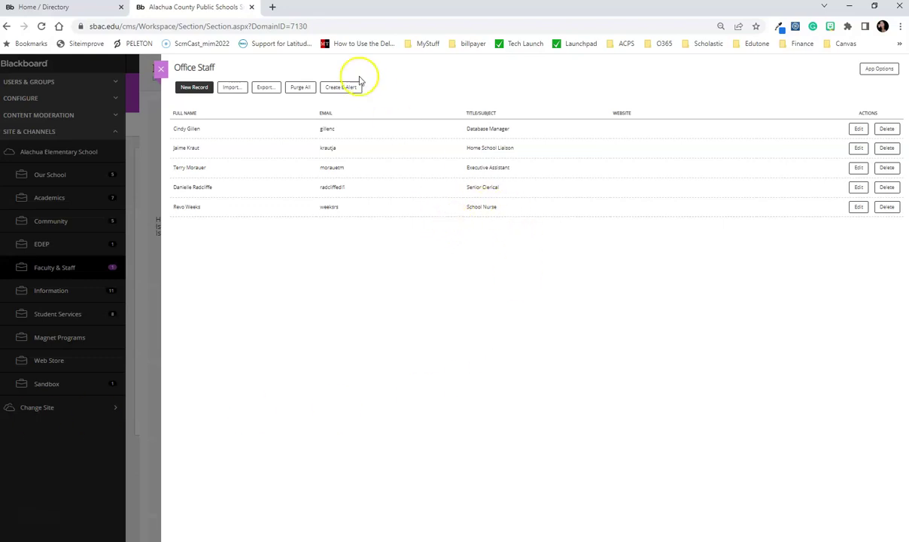
left_click(160, 68)
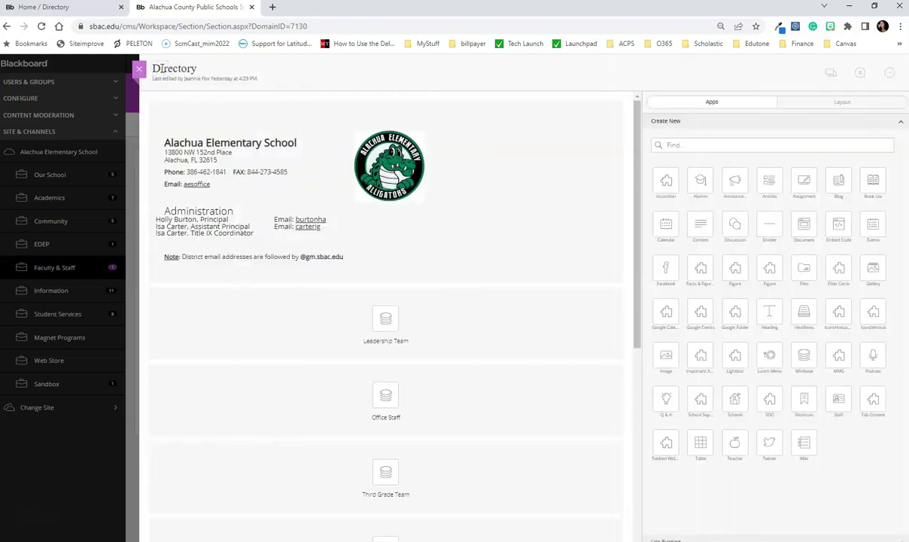
Close the Directory page editor and open the Faculty & Staff section's page list.
left_click(138, 69)
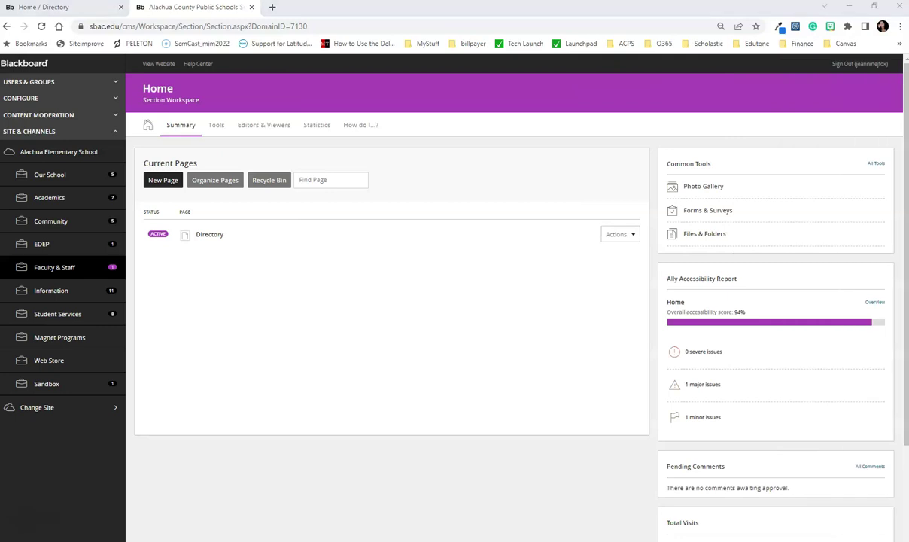
left_click(47, 269)
left_click(67, 268)
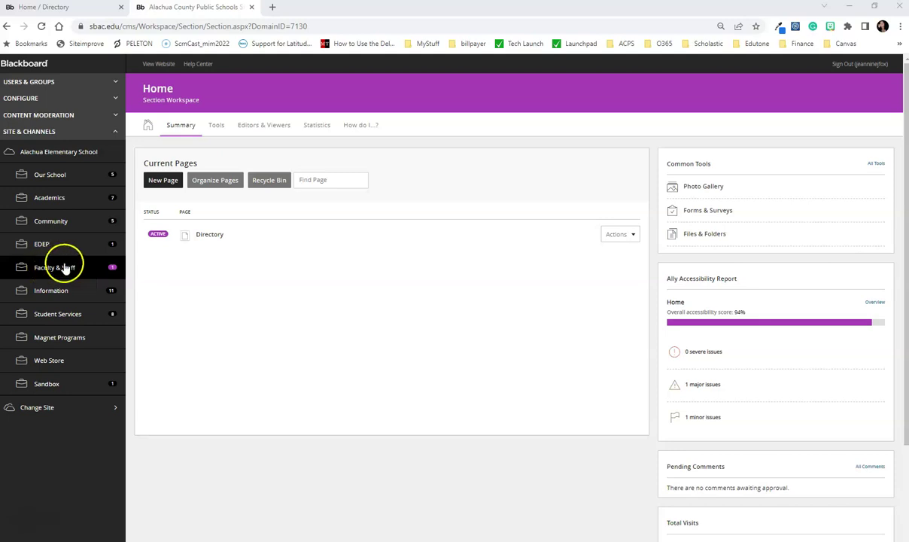
Open the Alachua Elementary School homepage for editing and bring up the list of Alligator Announcements.
left_click(81, 154)
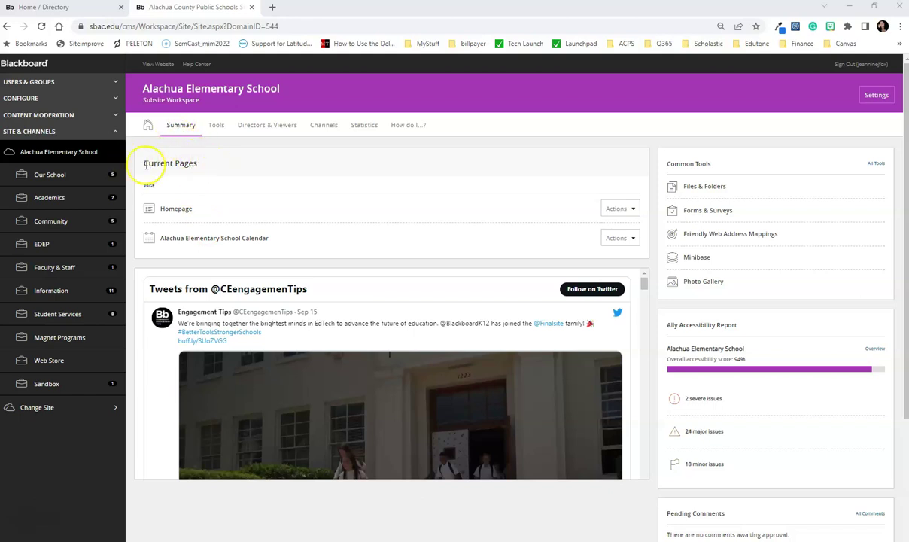
left_click(179, 214)
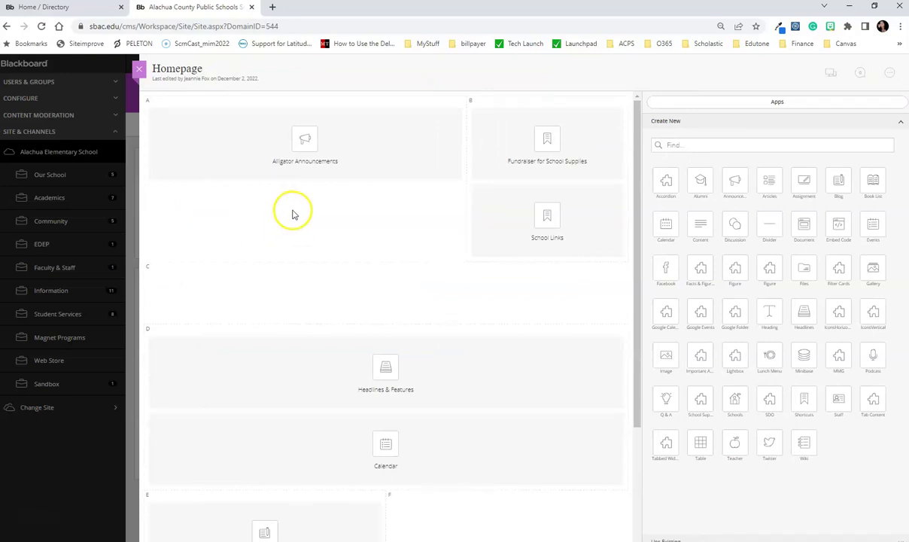
mouse_move(315, 158)
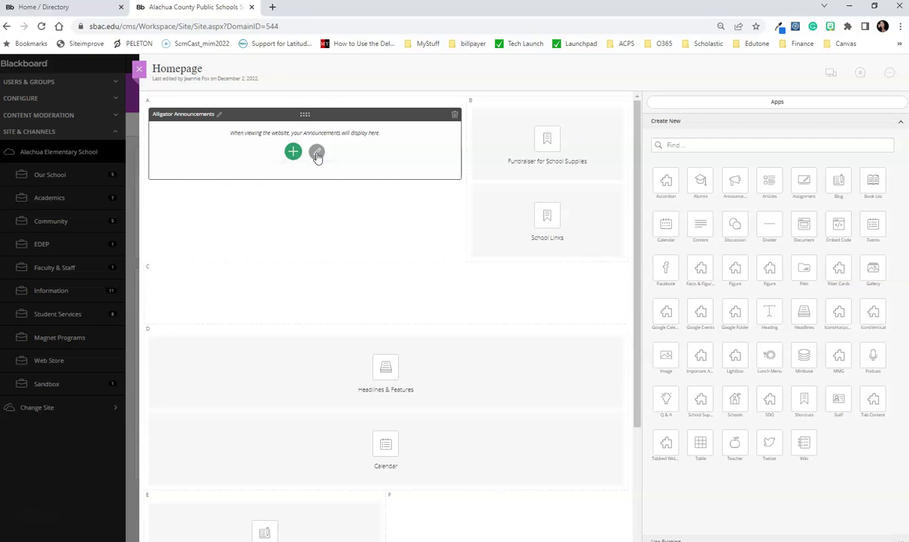
left_click(317, 154)
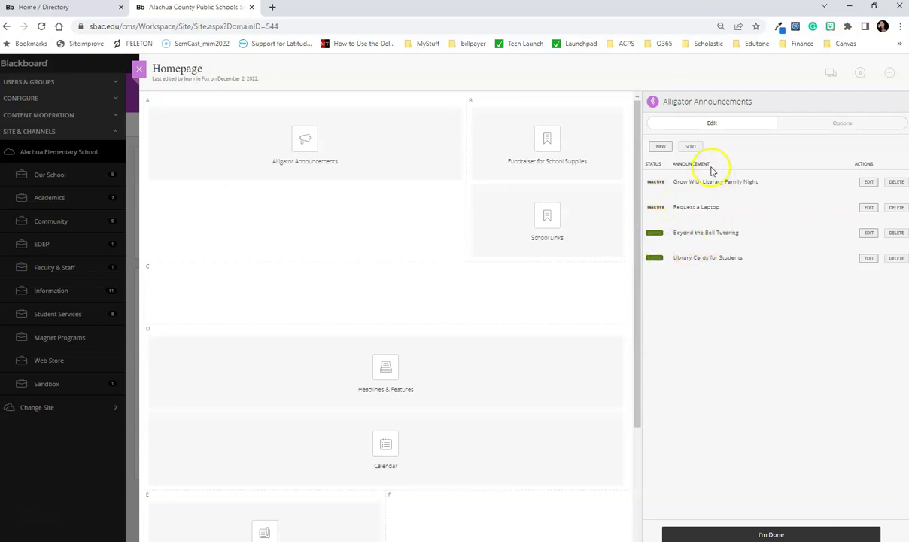
Start a new announcement with the title "Title" and format the first line of its body as Heading 3.
left_click(654, 147)
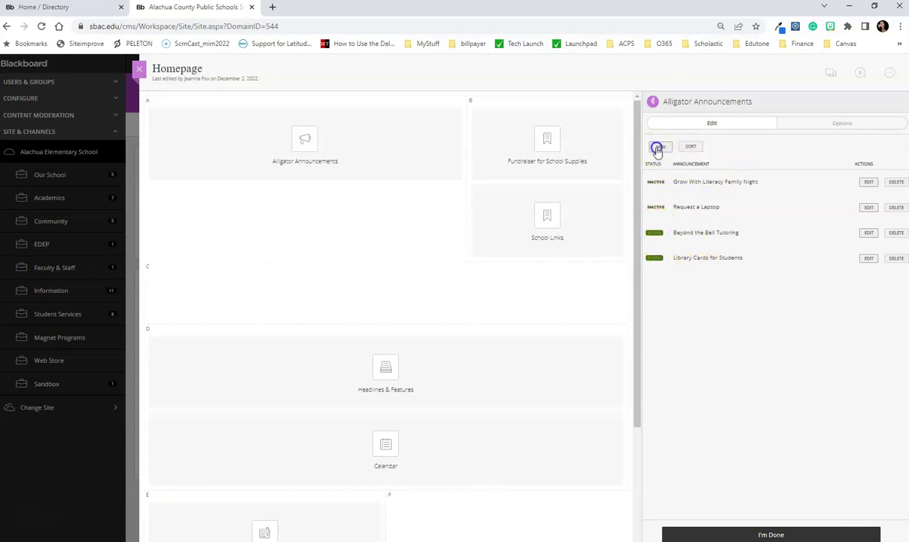
left_click(682, 138)
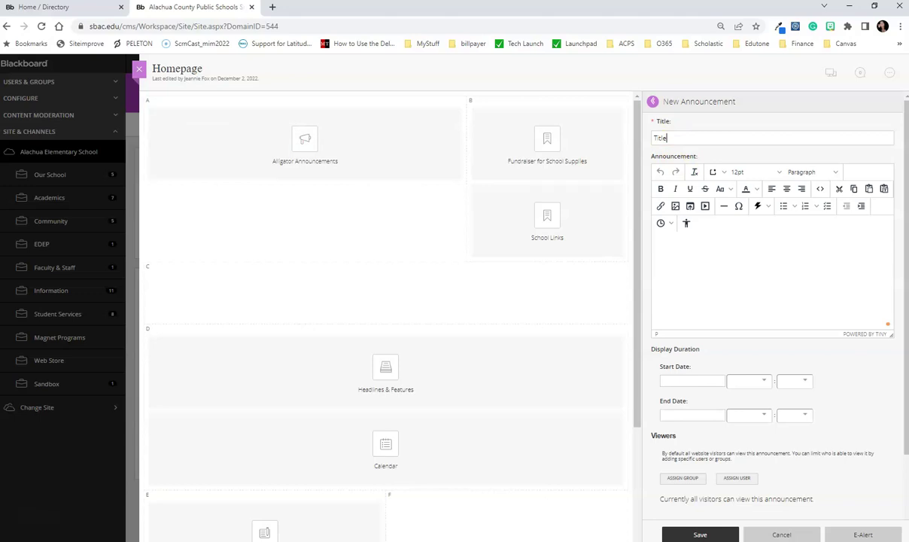
left_click(667, 269)
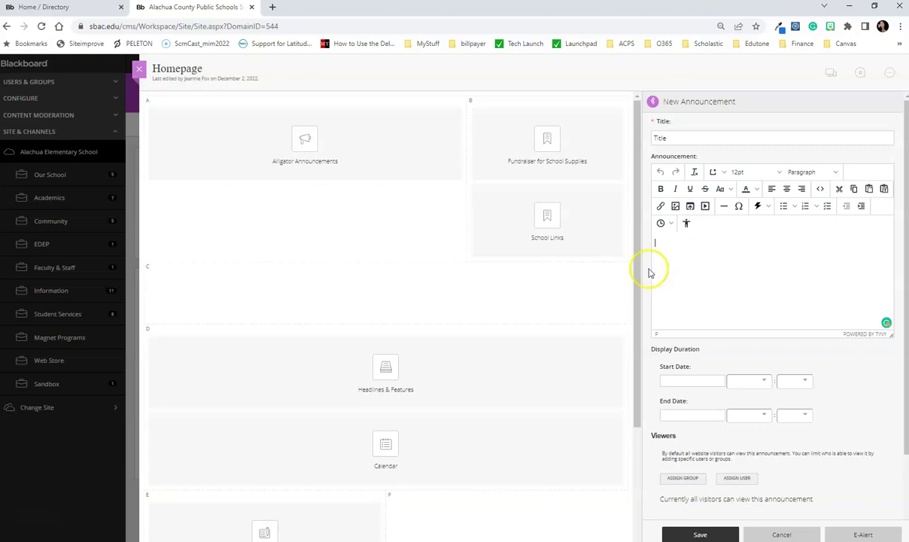
left_click(833, 172)
left_click(816, 217)
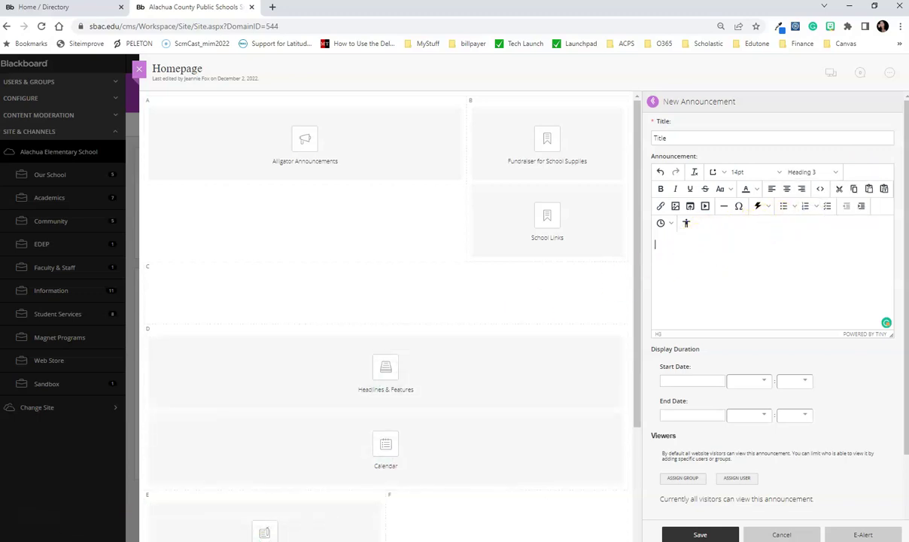
Write the heading "Welcome Gators!" in the announcement body with the line "Paragraph of text." beneath it.
left_click(663, 243)
type("Welcome Gators")
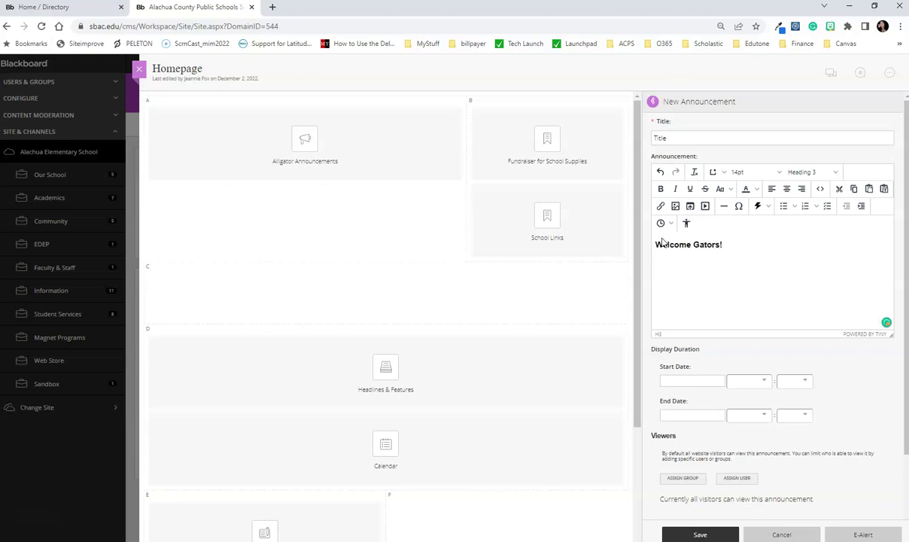
type("!")
key("Return")
type("raphc of")
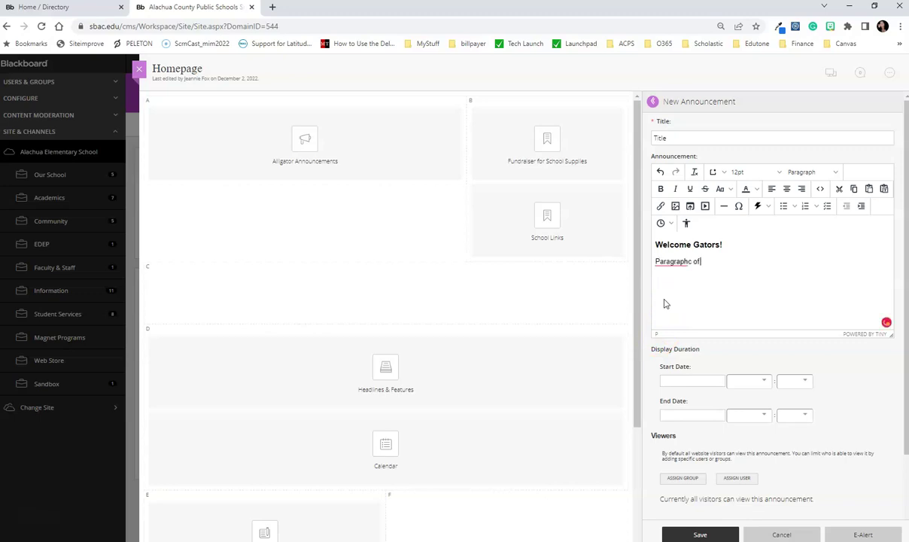
type(" text")
left_click(673, 262)
left_click(675, 294)
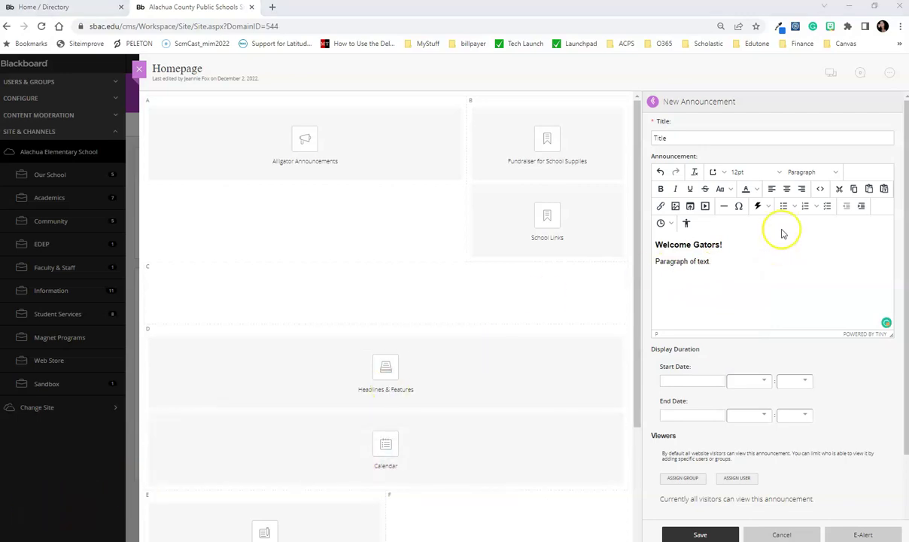
Choose the first purple EduKit picture from the existing images for insertion beside the announcement's paragraph.
left_click(676, 208)
left_click(292, 195)
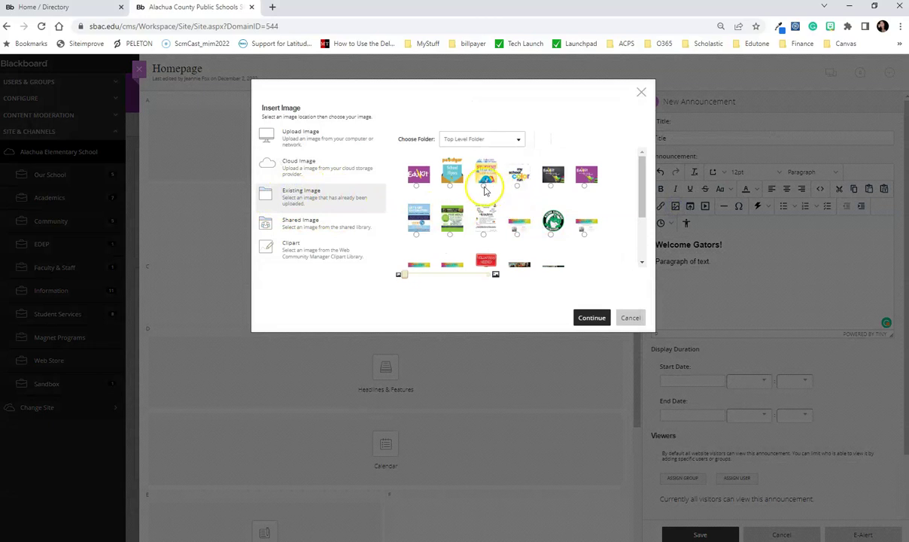
left_click(413, 186)
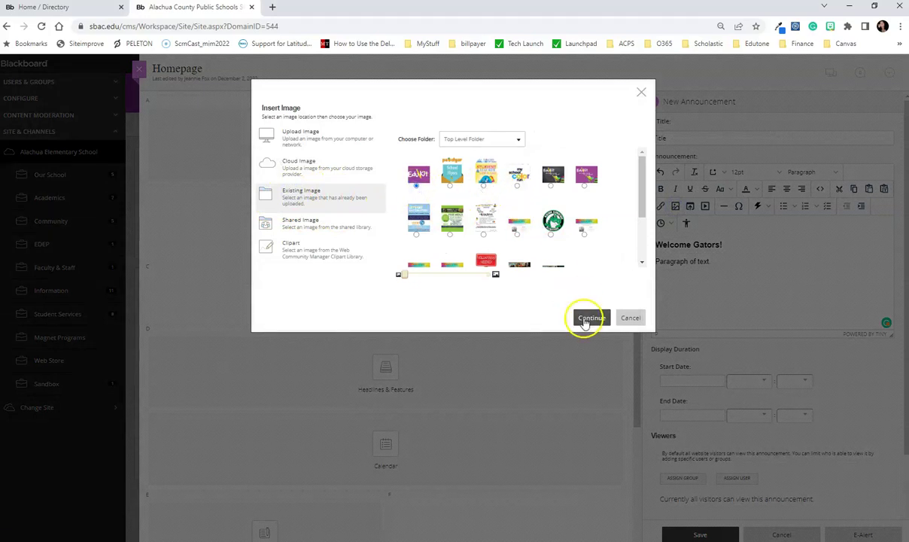
left_click(586, 318)
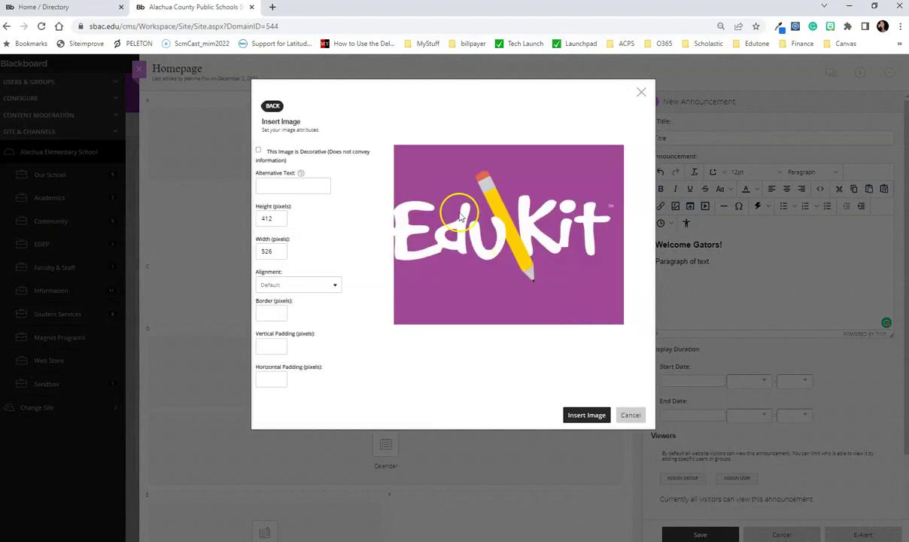
Mark the EduKit image as decorative and set its height to 125 pixels.
left_click(265, 187)
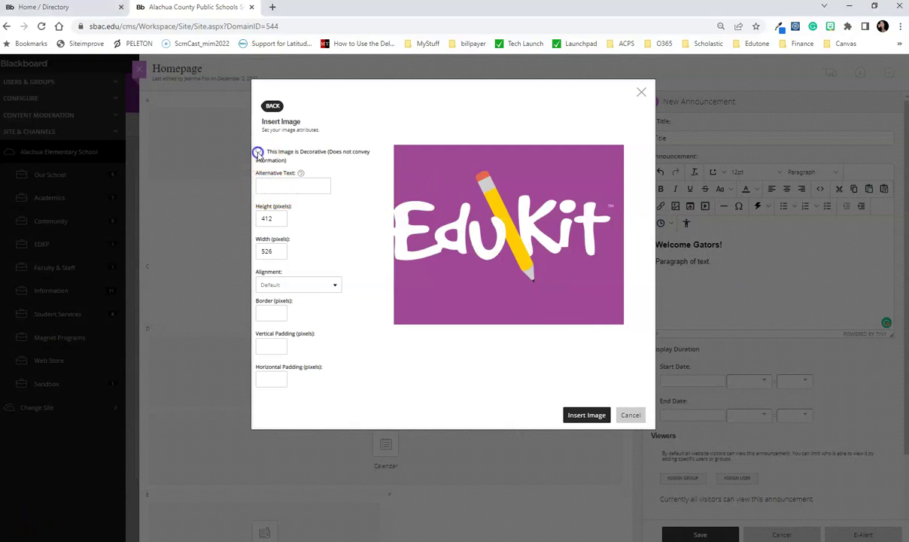
left_click(258, 151)
double_click(278, 227)
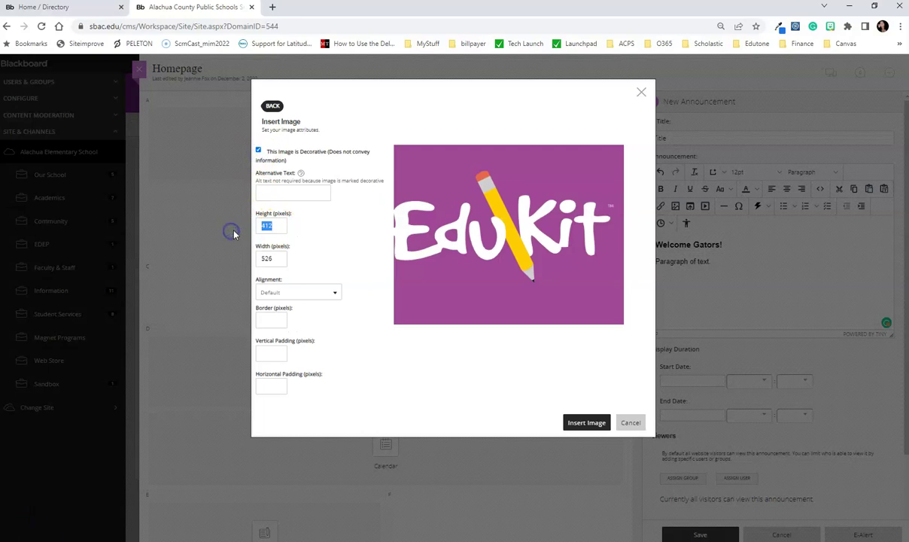
type("125")
key("Tab")
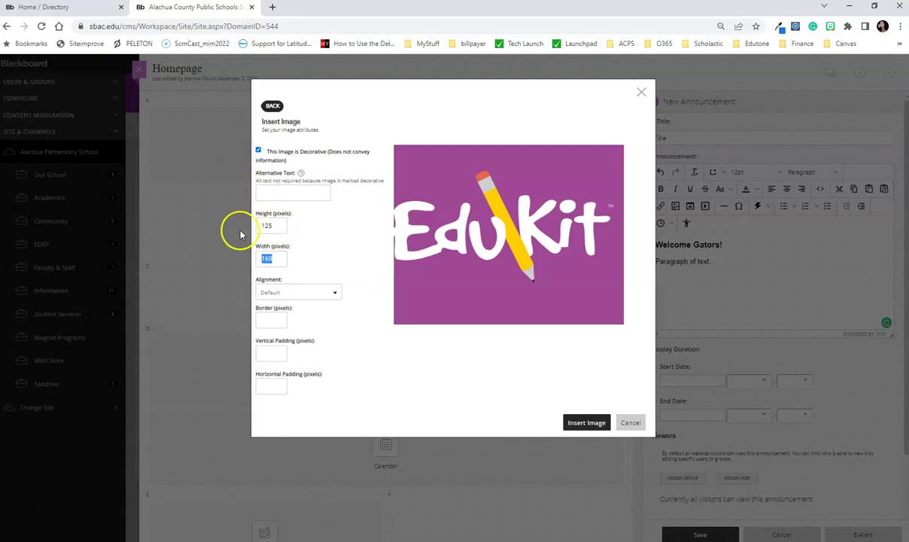
Give the EduKit image left alignment and 5 pixels of vertical padding, and insert it into the announcement.
left_click(285, 294)
left_click(272, 328)
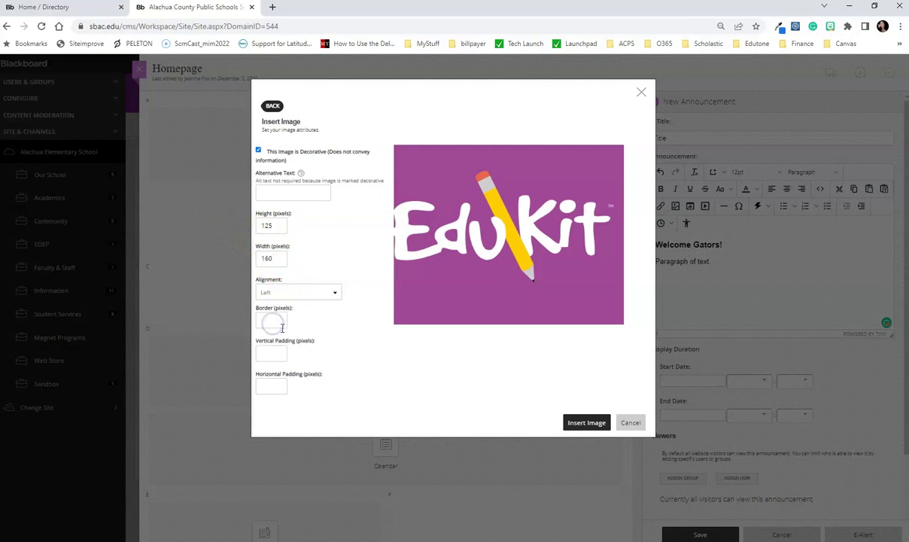
left_click(269, 348)
type("5")
left_click(590, 422)
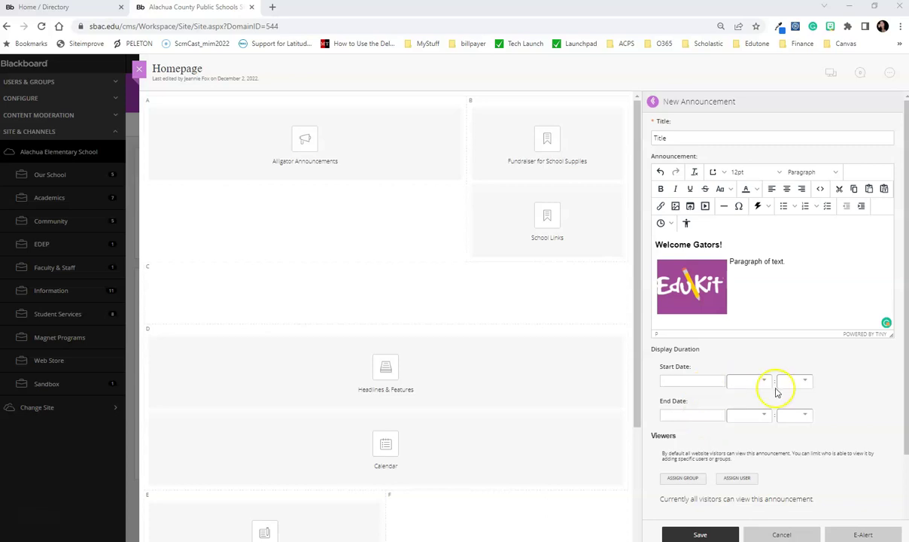
Discard the new announcement and leave the Alligator Announcements app.
left_click(783, 535)
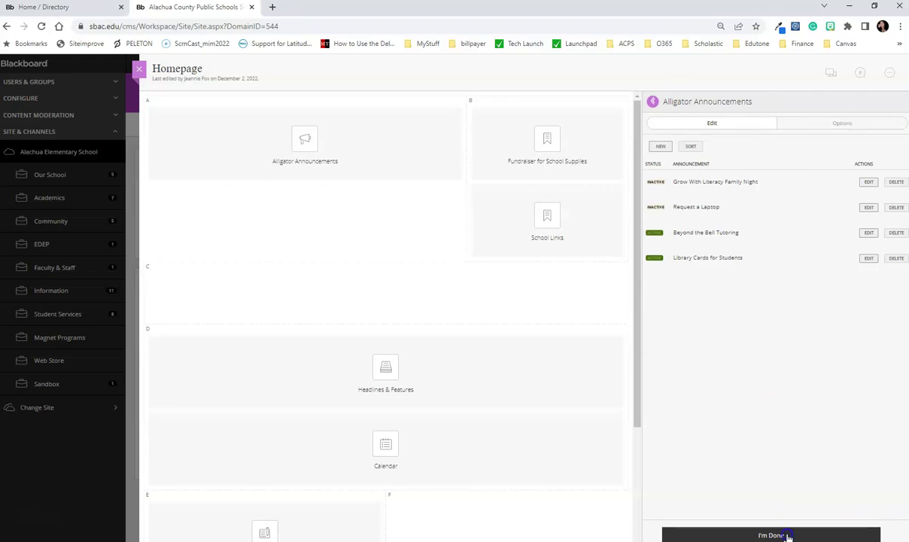
left_click(788, 535)
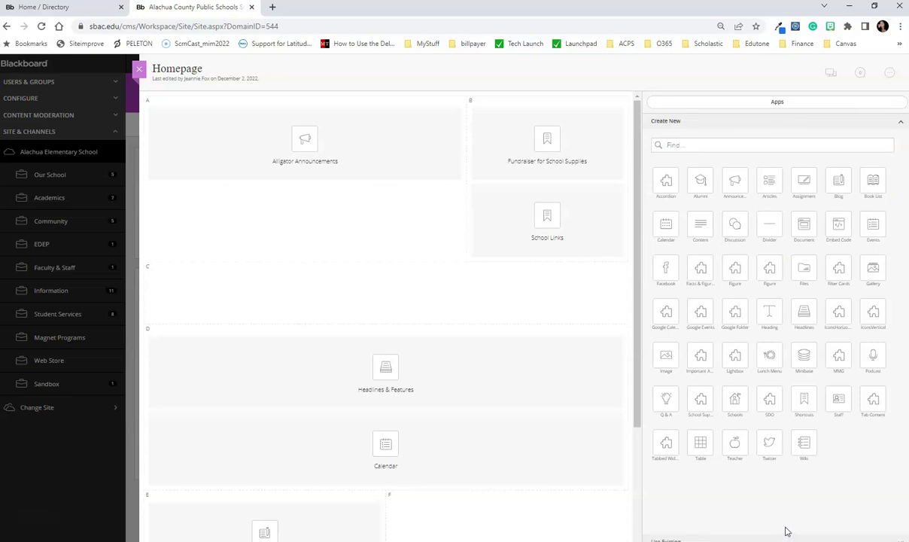
Open the Peachjar headline from the homepage's Headlines & Features app.
left_click(396, 457)
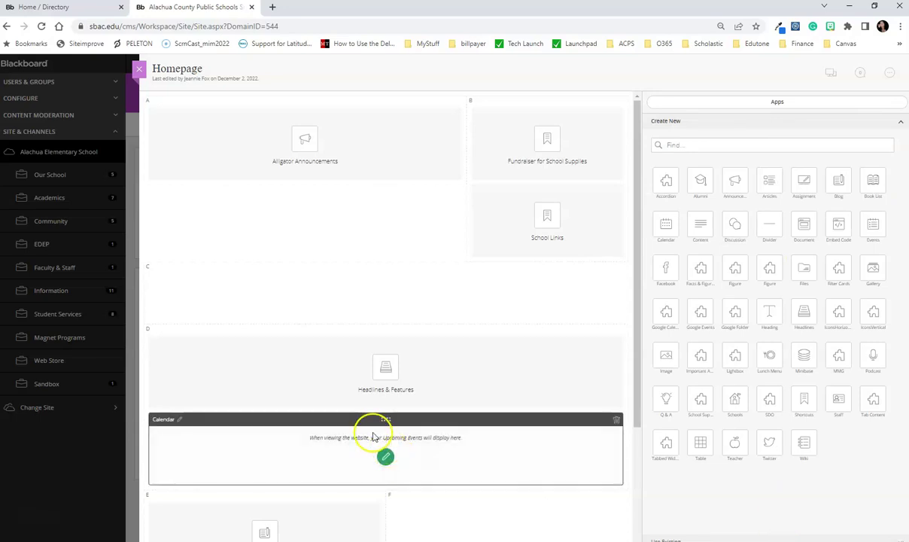
left_click(379, 386)
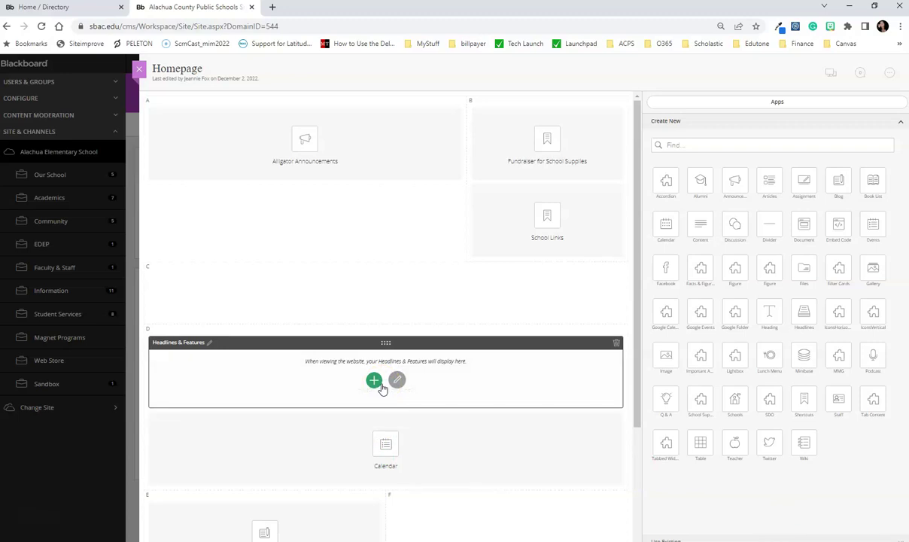
left_click(397, 381)
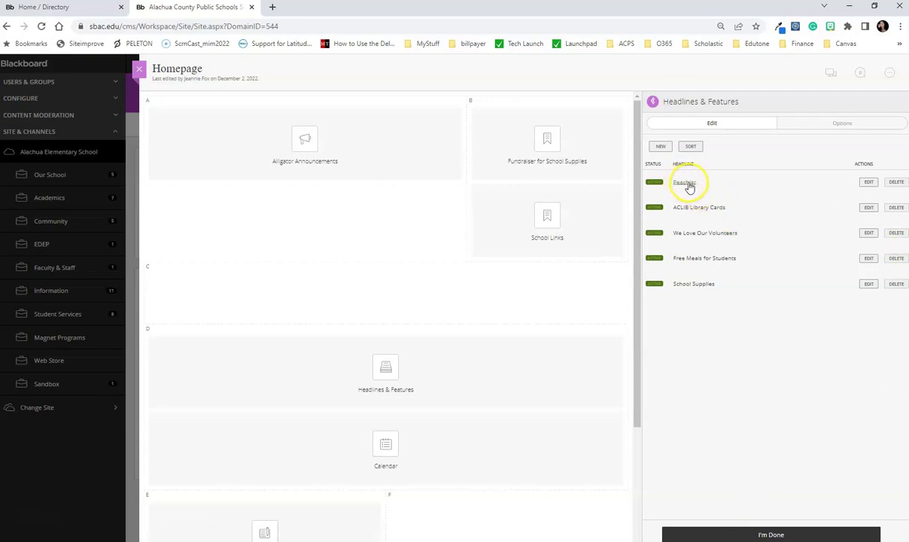
left_click(687, 183)
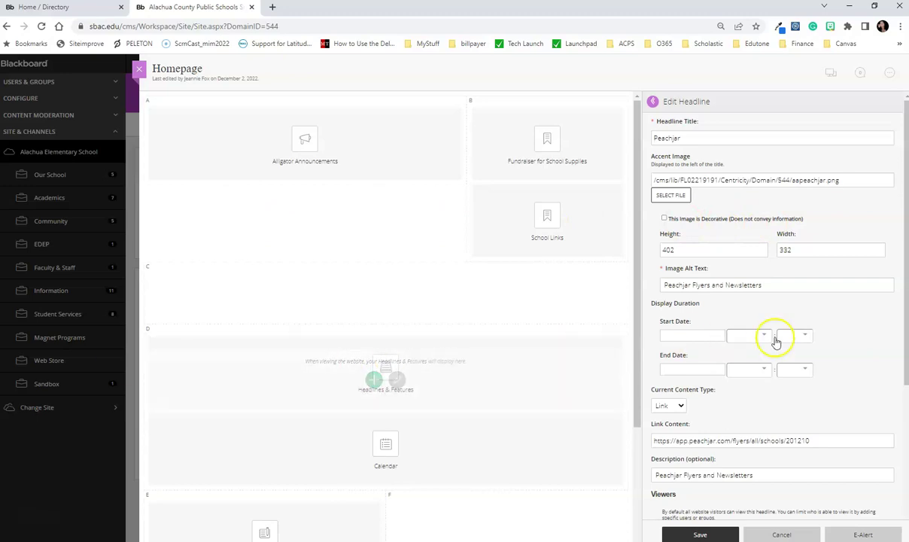
Examine the Peachjar headline's settings and its Article, File and Link content types, and leave the app without saving.
scroll(892, 369, "down", 1)
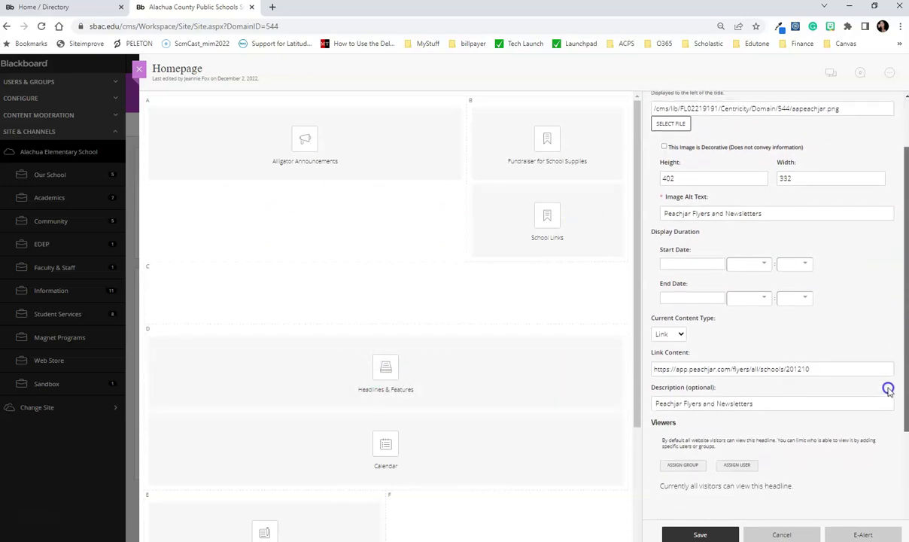
left_click(679, 328)
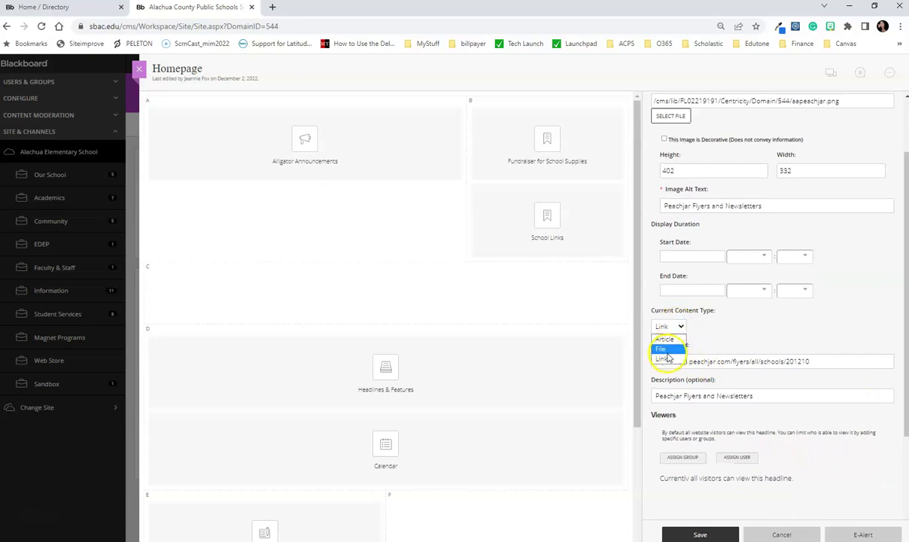
left_click(664, 360)
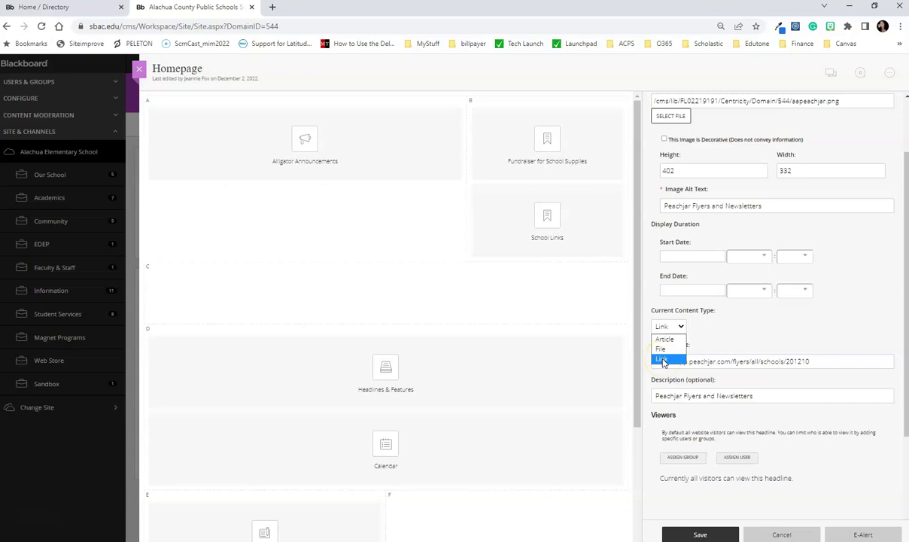
left_click(661, 350)
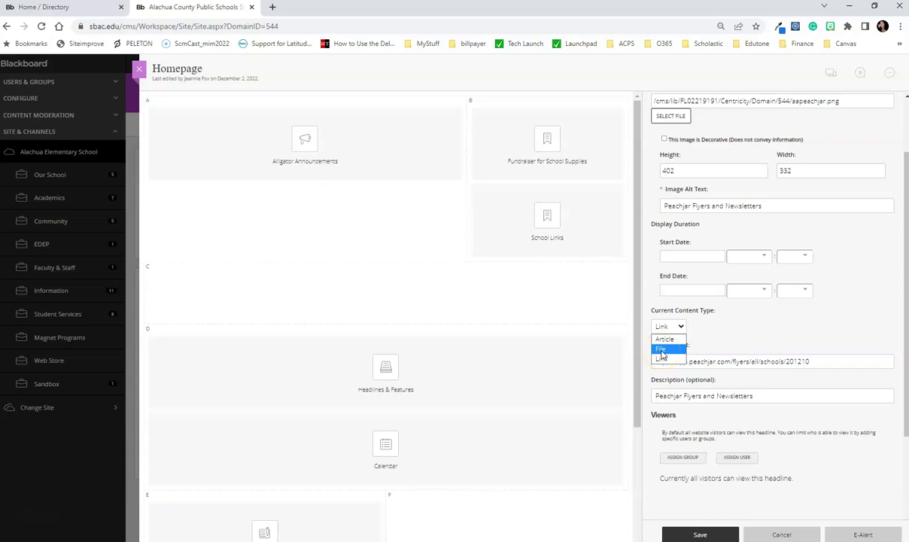
left_click(673, 340)
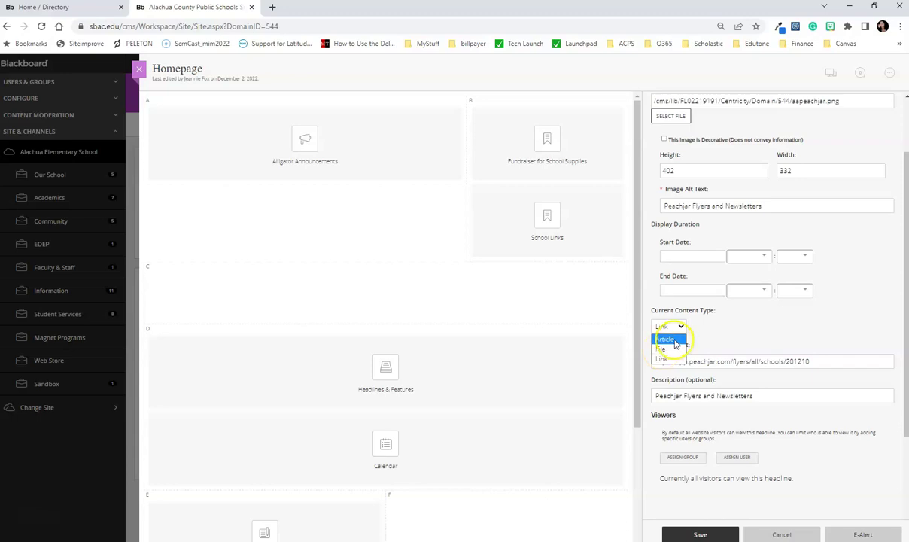
left_click(875, 320)
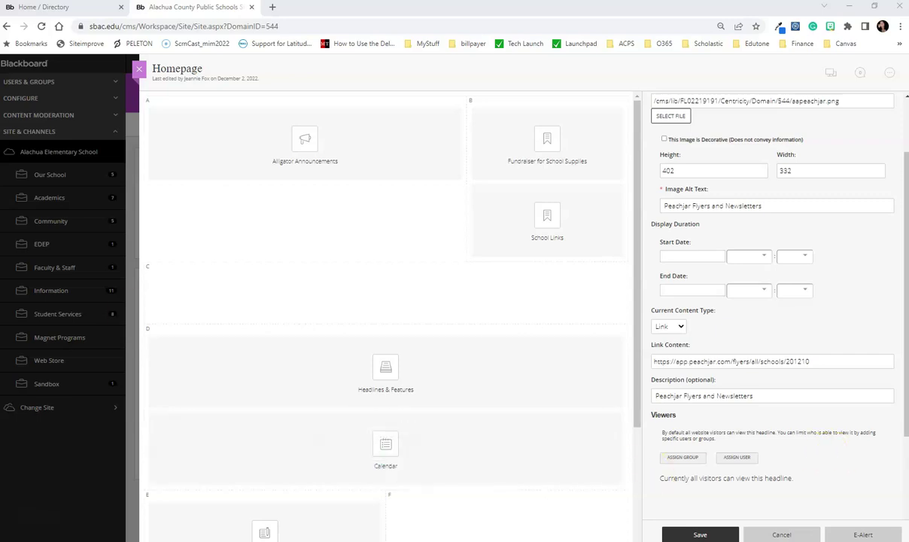
left_click(781, 535)
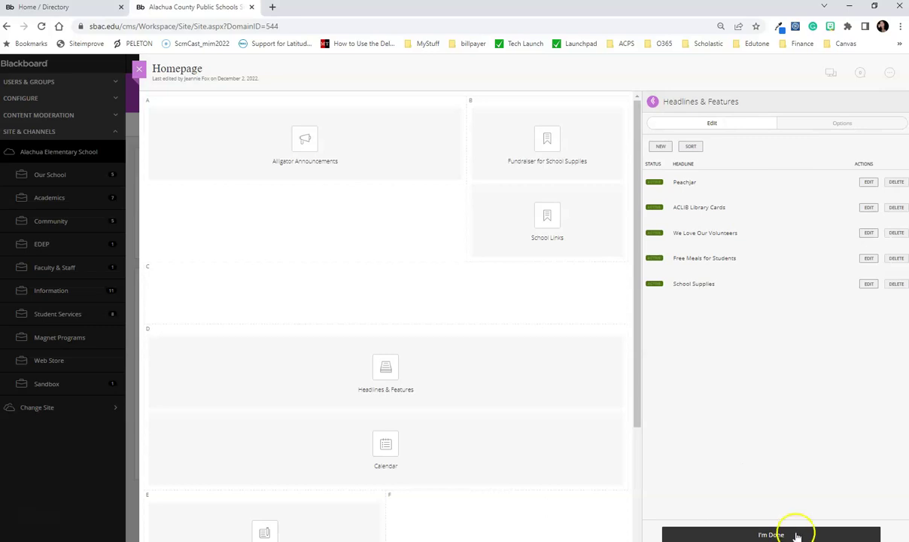
left_click(786, 535)
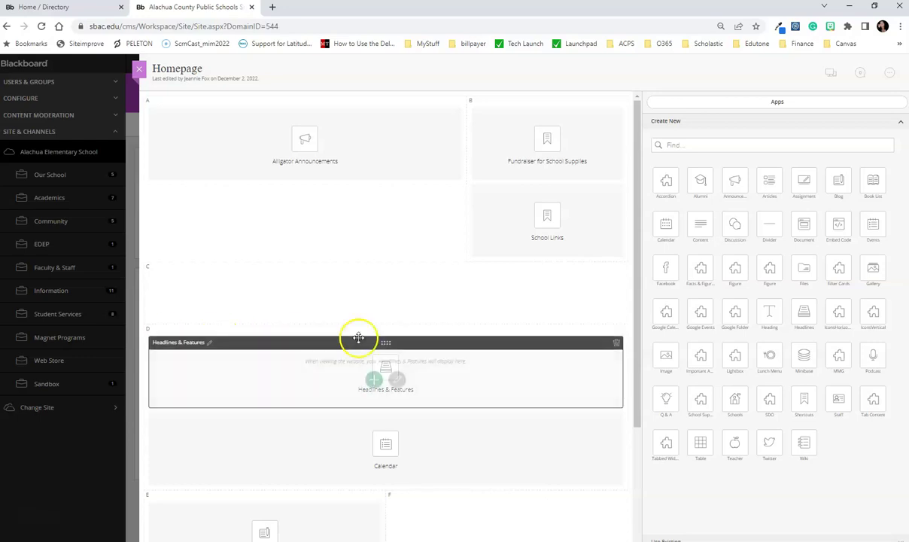
Look over the remaining homepage regions down to the Art Studio app and return to Alligator Announcements.
left_click_drag(637, 258, 622, 395)
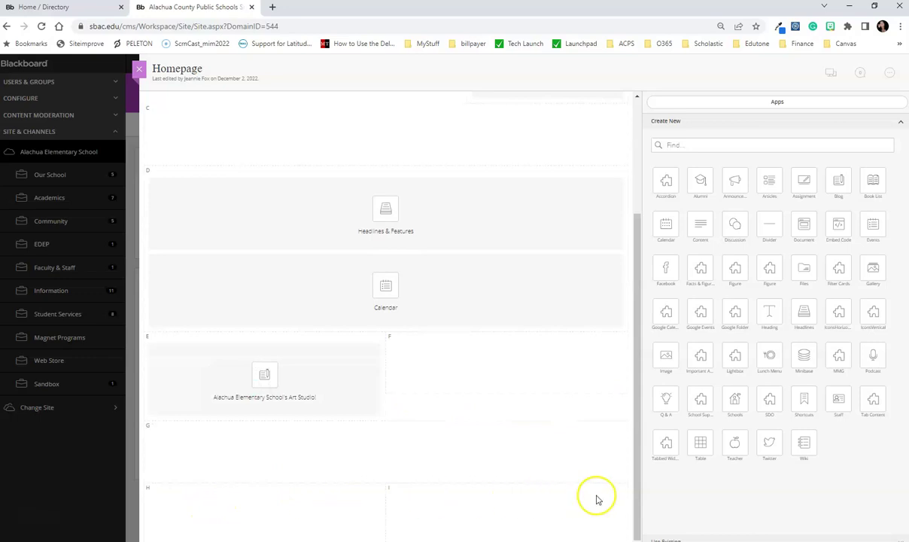
mouse_move(276, 362)
scroll(350, 167, "up", 2)
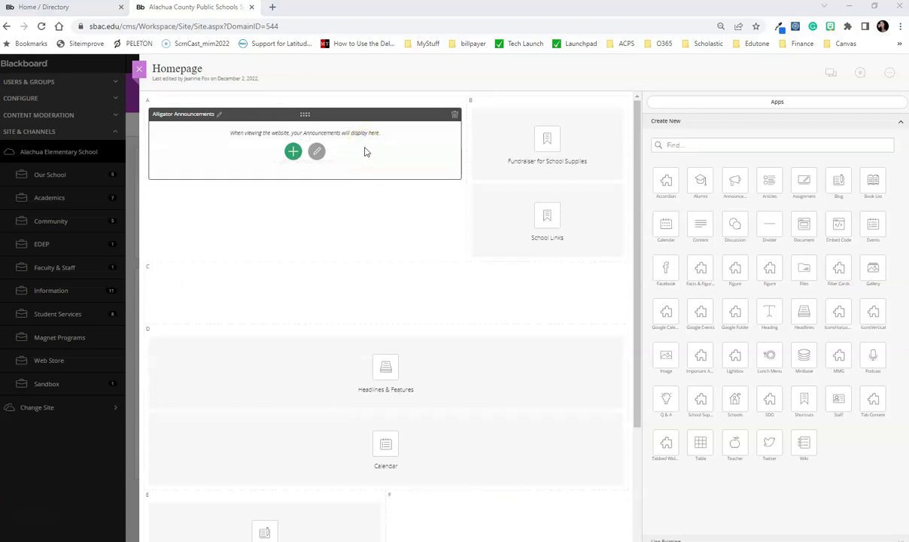
Check the shared School Links app's settings, close it without changes, and view the live school homepage.
left_click(547, 239)
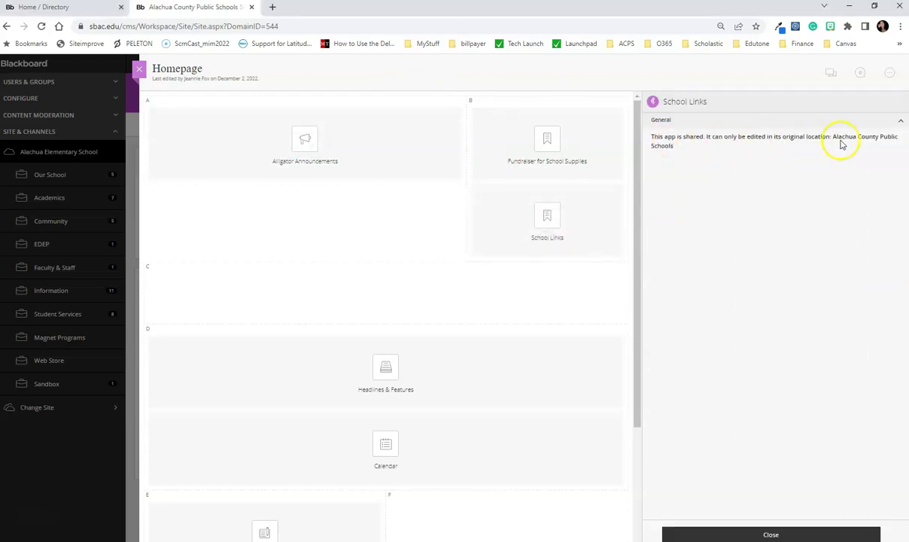
left_click(782, 535)
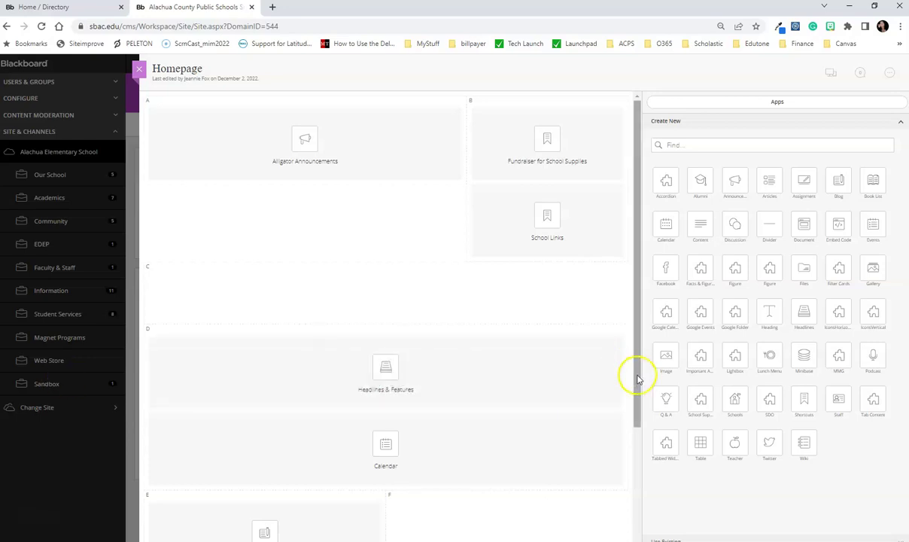
left_click(51, 9)
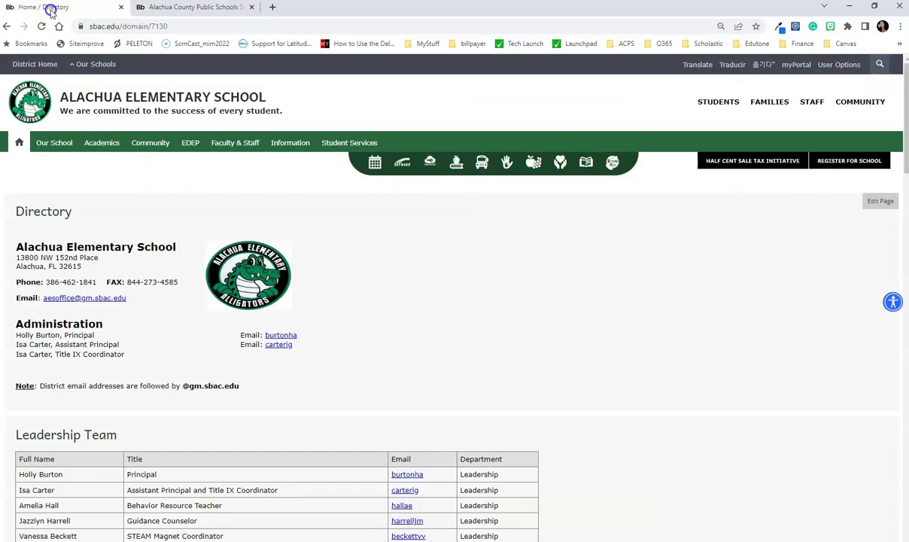
left_click(33, 95)
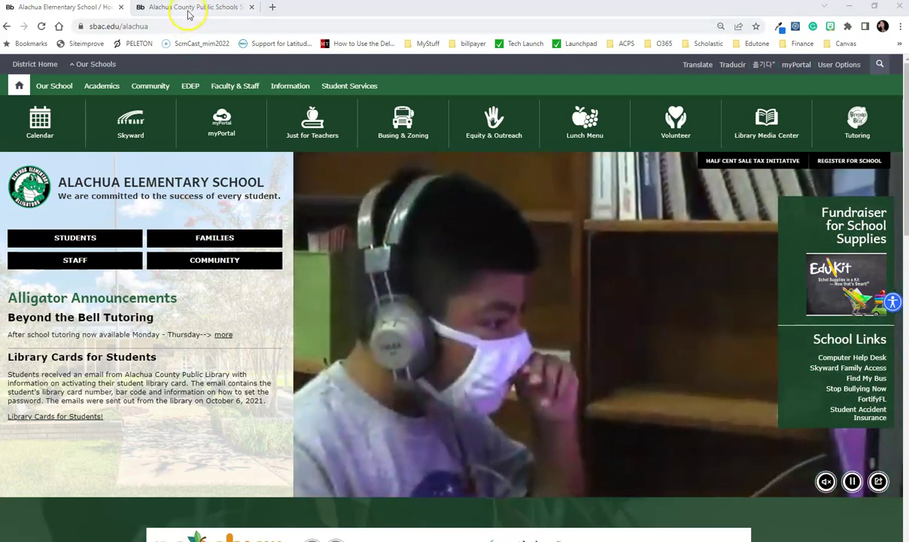
Leave the homepage editor and close the site manager, returning to the live school homepage.
left_click(191, 9)
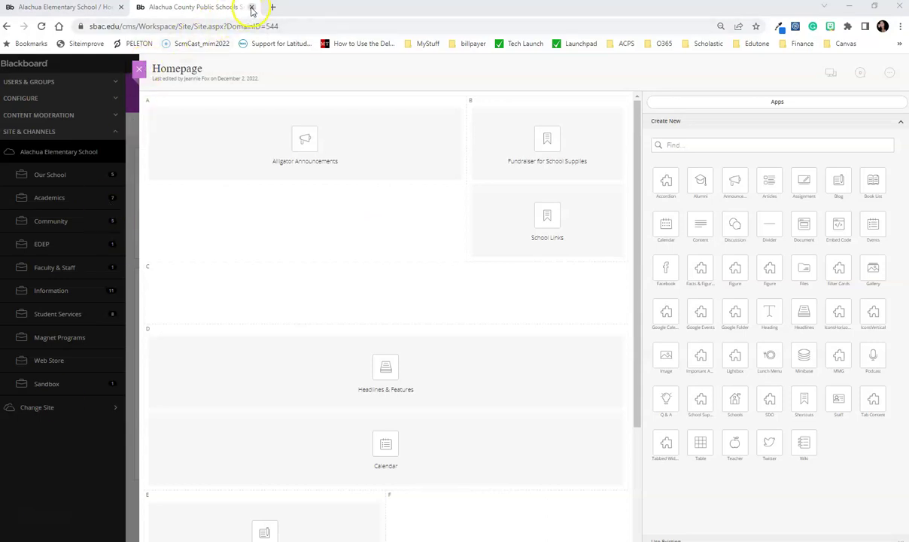
left_click(139, 69)
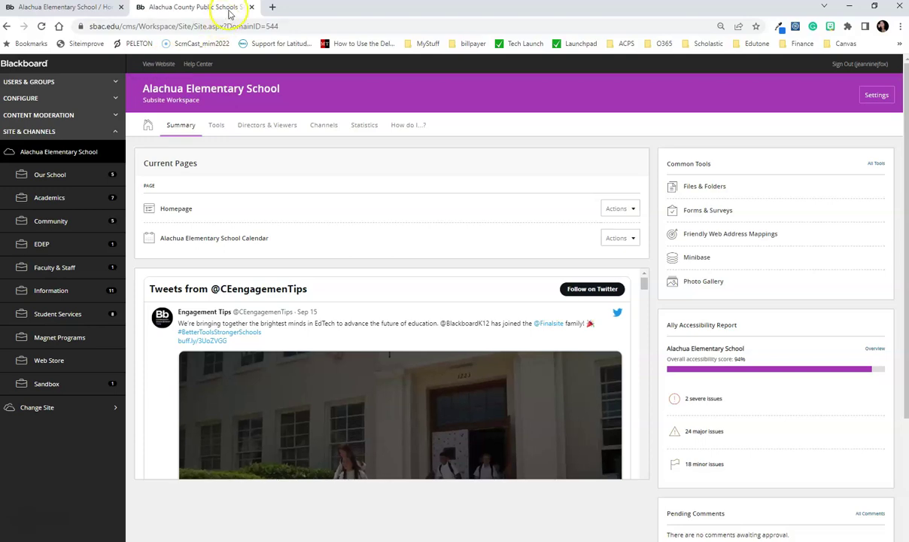
left_click(251, 8)
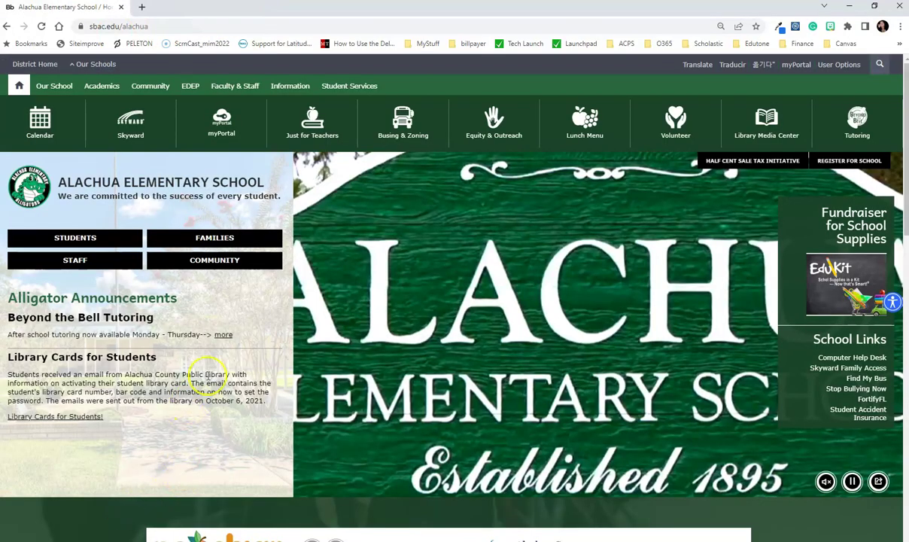
Open the Information channel's FAQs page on the live site and compare it with the channel's section list in the site manager.
mouse_move(44, 86)
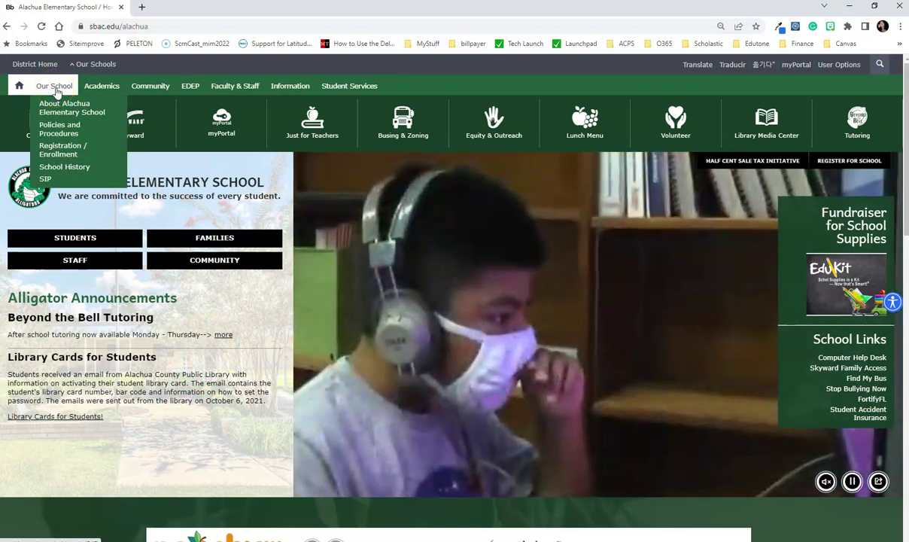
left_click(102, 88)
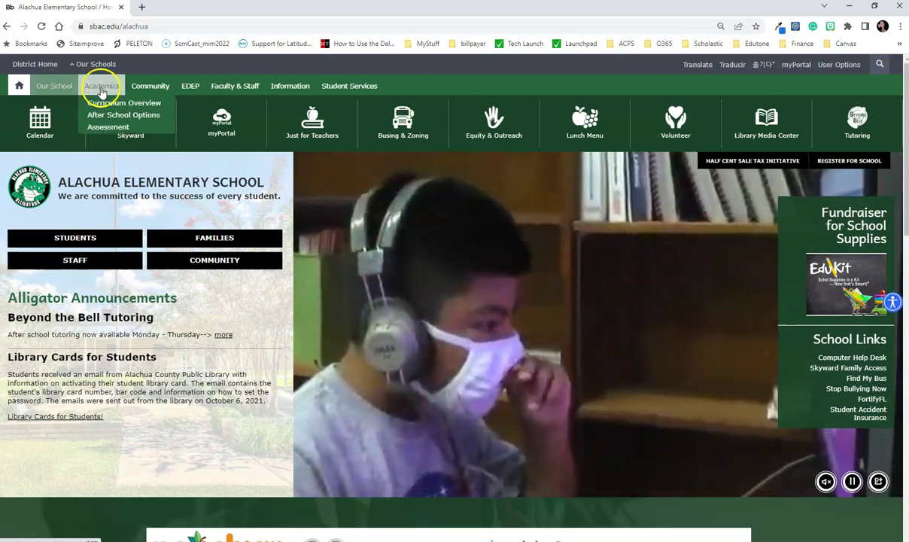
mouse_move(289, 90)
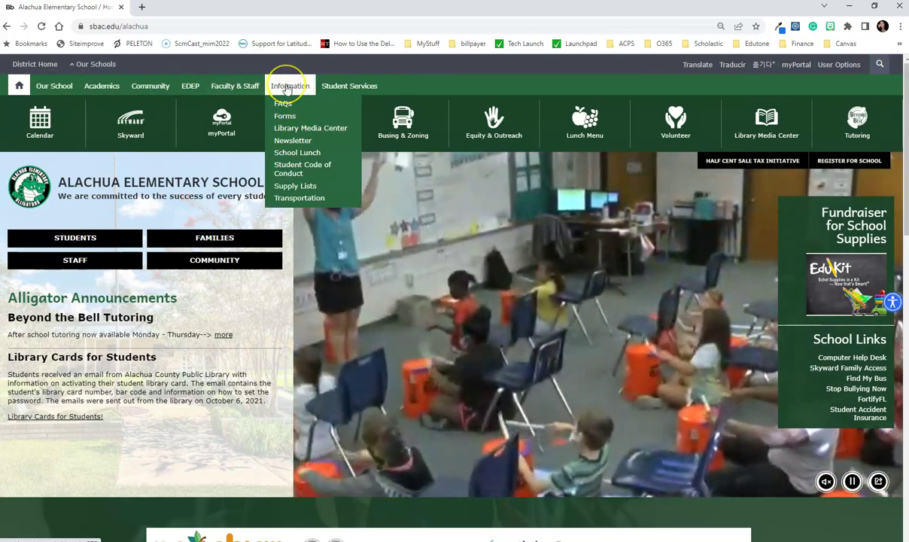
left_click(286, 88)
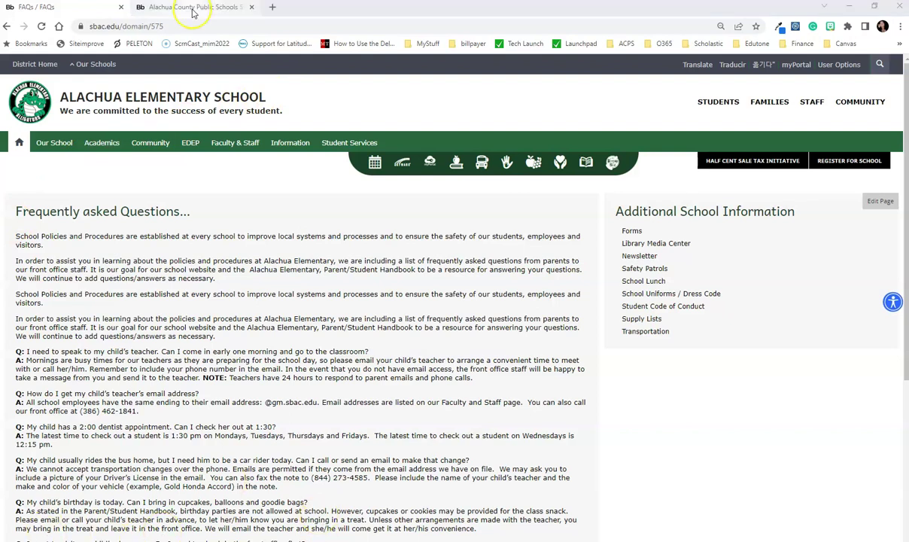
left_click(192, 9)
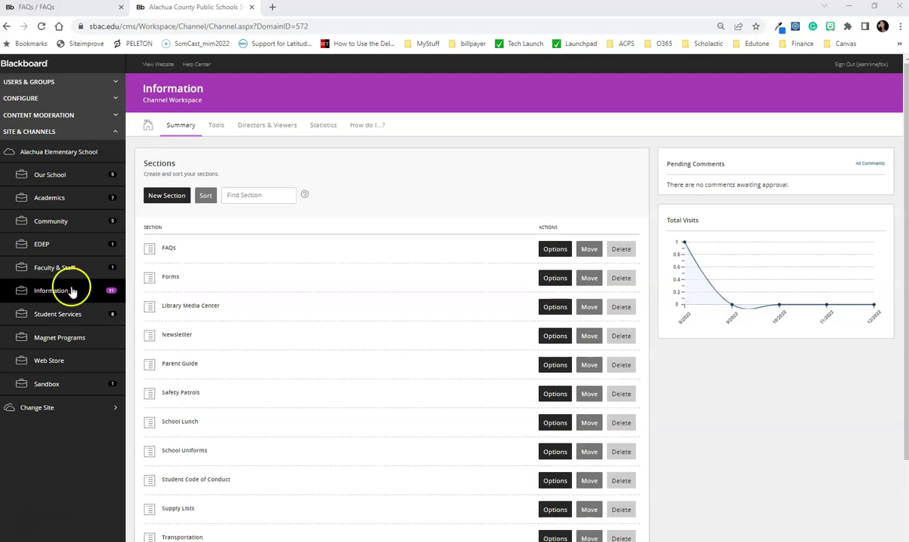
left_click(79, 10)
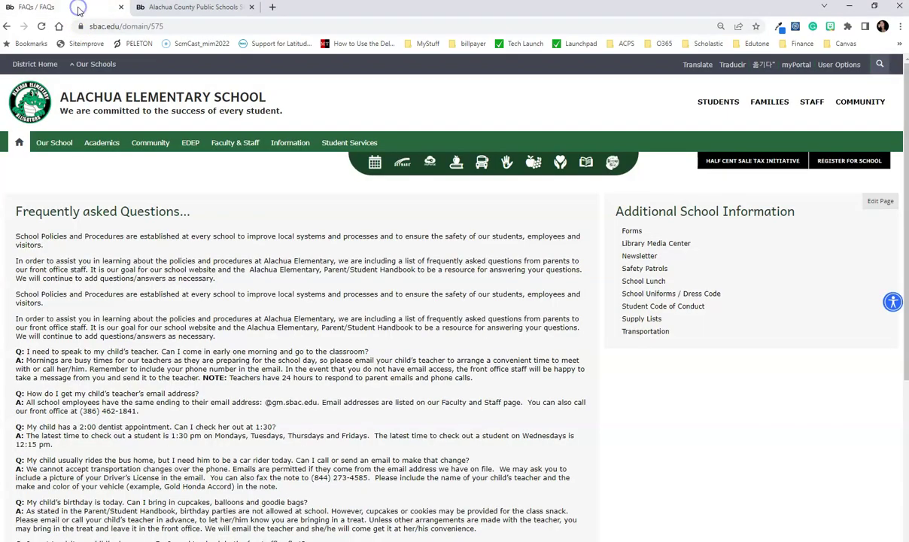
Look over the Our School and Academics channels' page lists and view the Community channel's homepage.
mouse_move(51, 145)
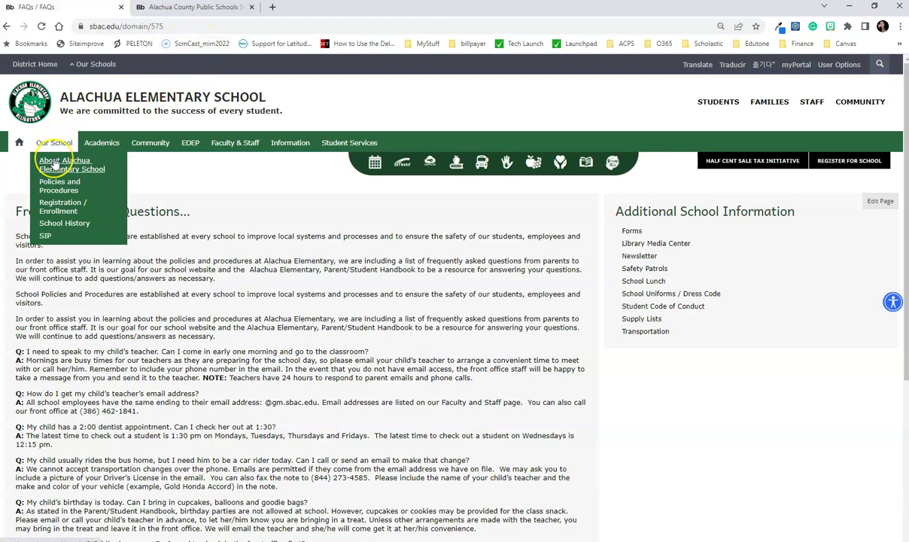
mouse_move(99, 142)
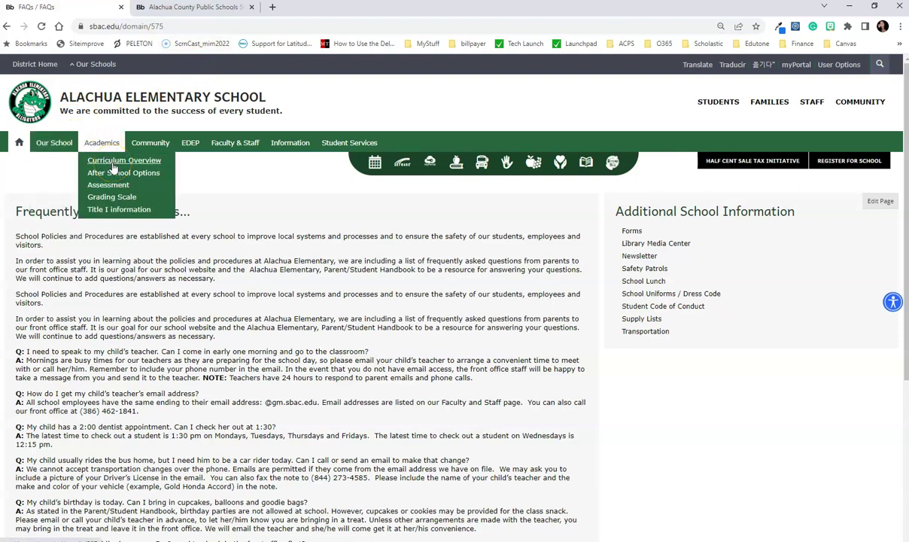
left_click(151, 144)
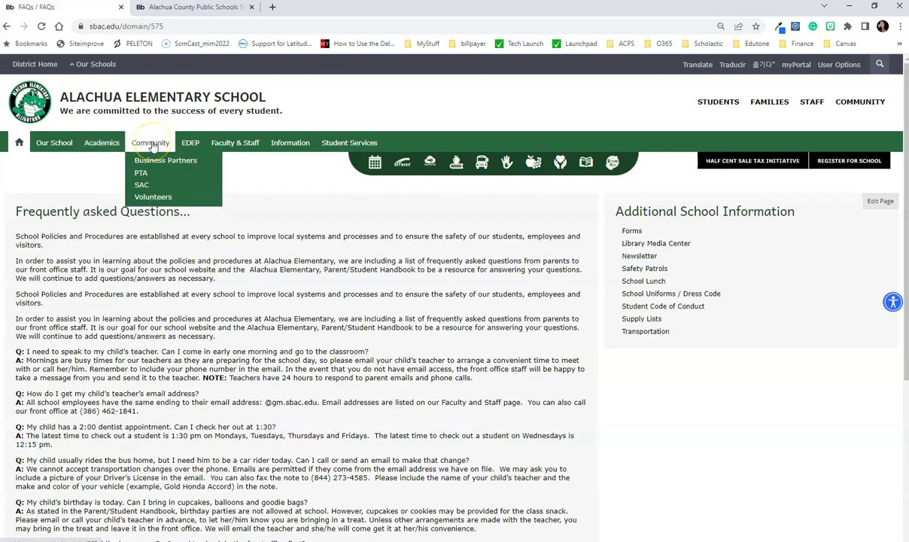
left_click(151, 144)
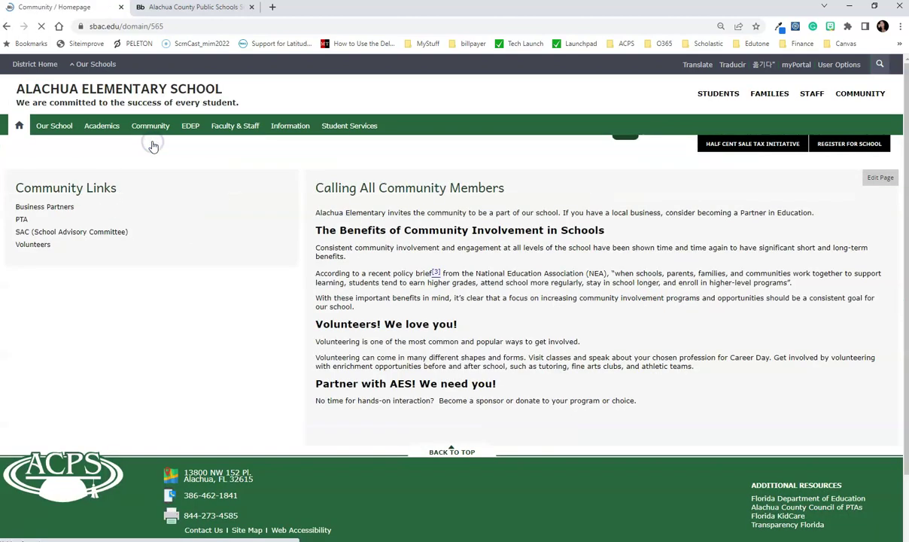
left_click(188, 200)
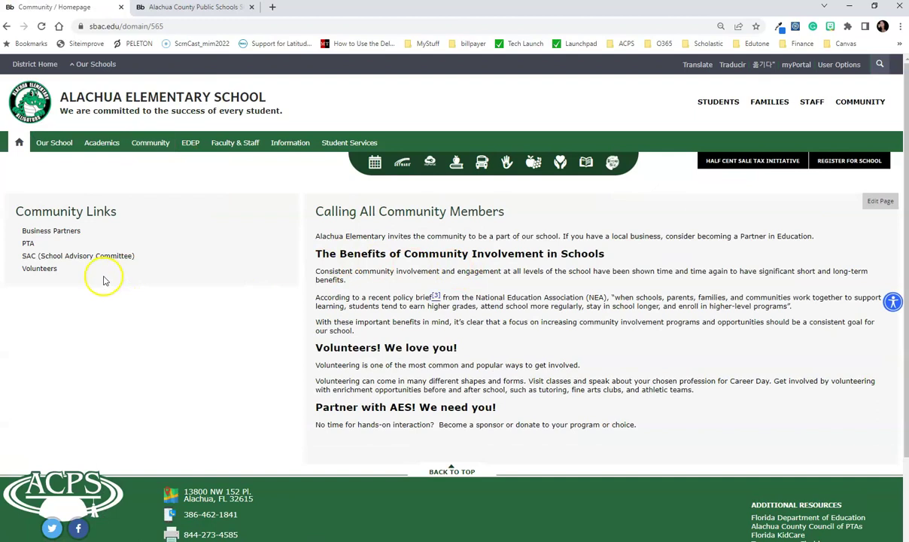
Review the page lists of the Information and Student Services channels and open Student Services Overview.
mouse_move(288, 143)
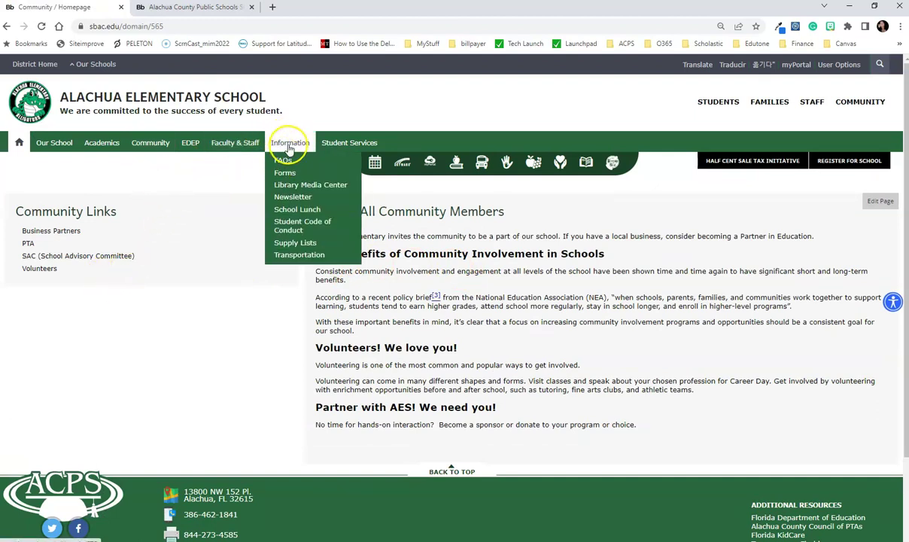
mouse_move(342, 145)
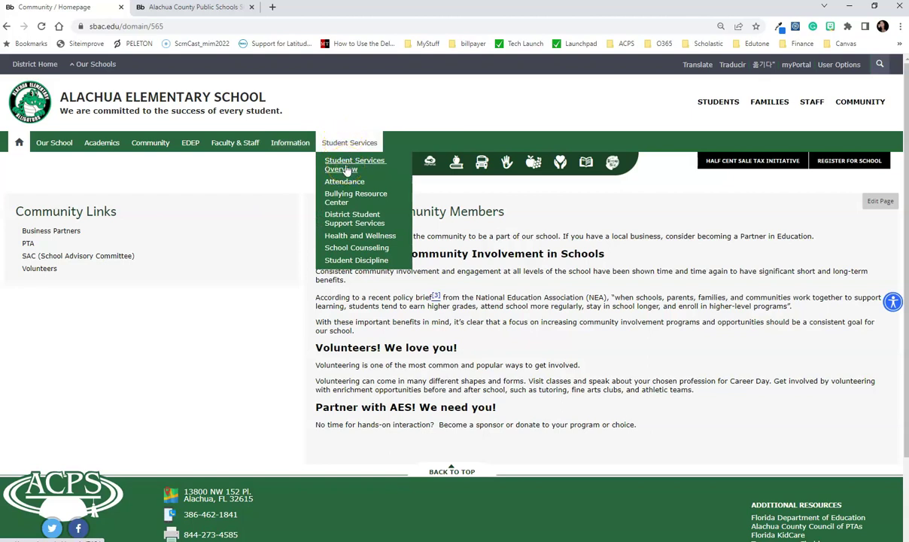
left_click(344, 167)
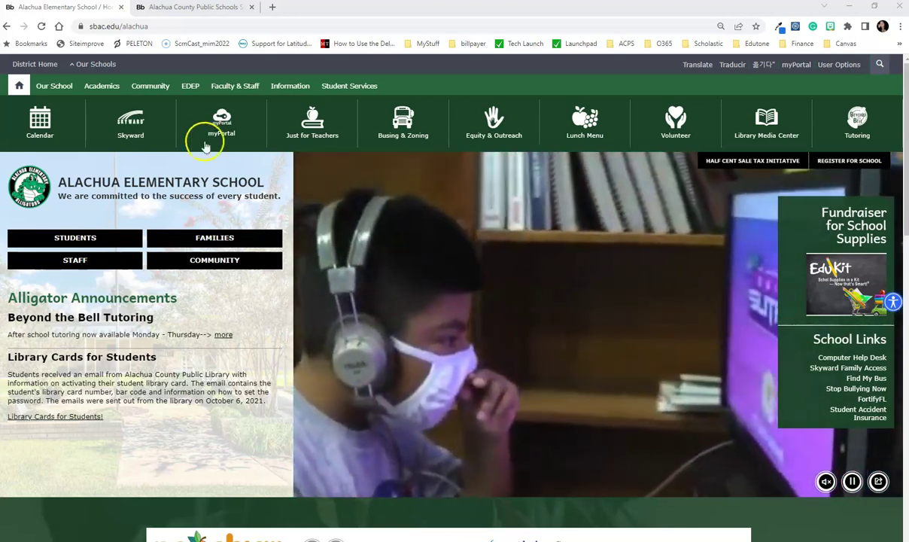
Open the Academics channel's Curriculum Overview page from the live site and bring it up for editing.
mouse_move(162, 87)
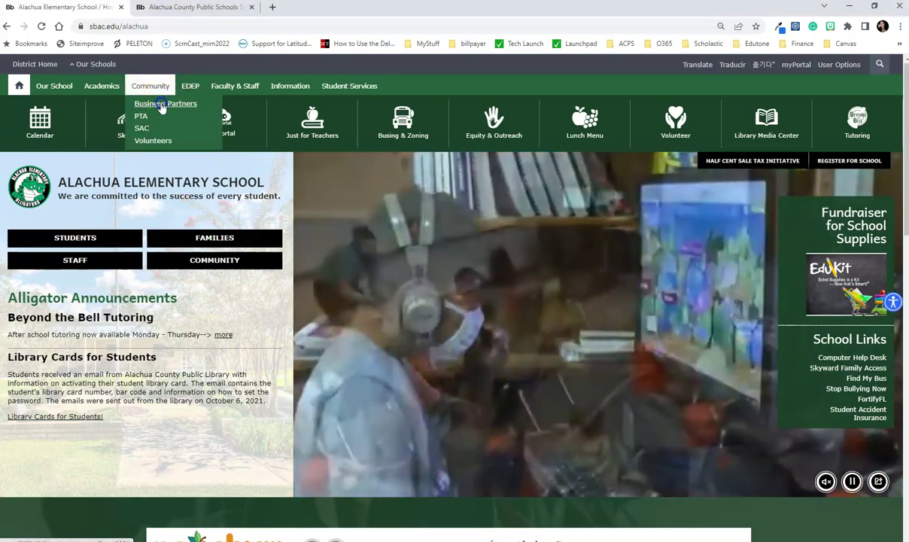
mouse_move(102, 87)
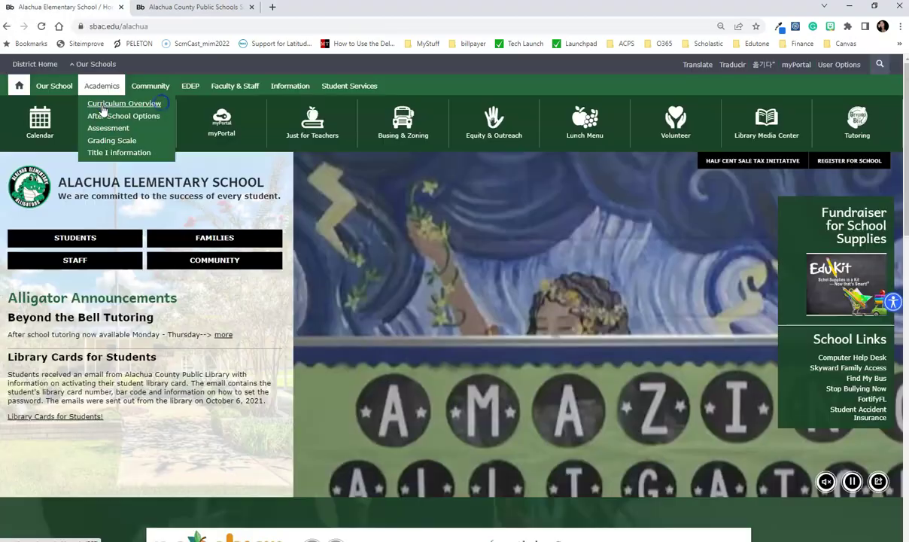
left_click(121, 102)
left_click(880, 201)
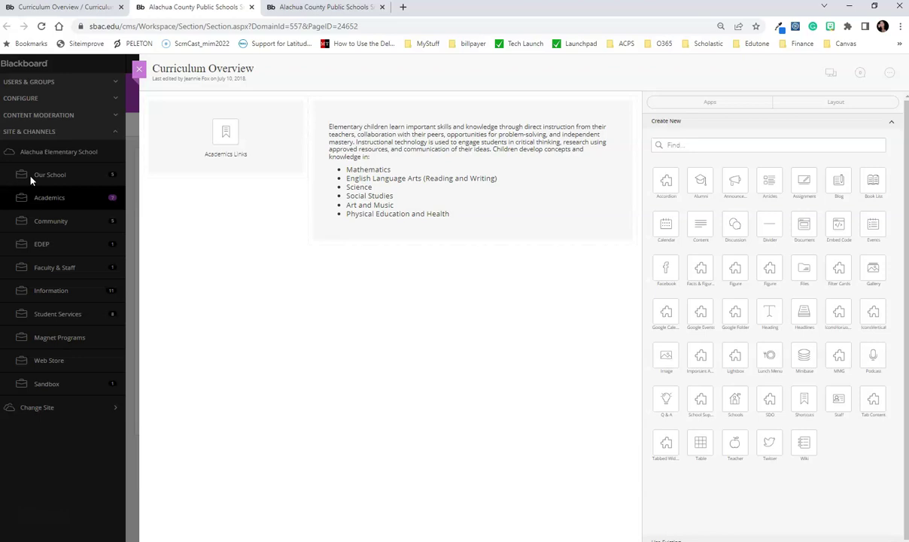
Leave the Curriculum Overview page editor for its section workspace and close the Section Workspace help page.
left_click(139, 69)
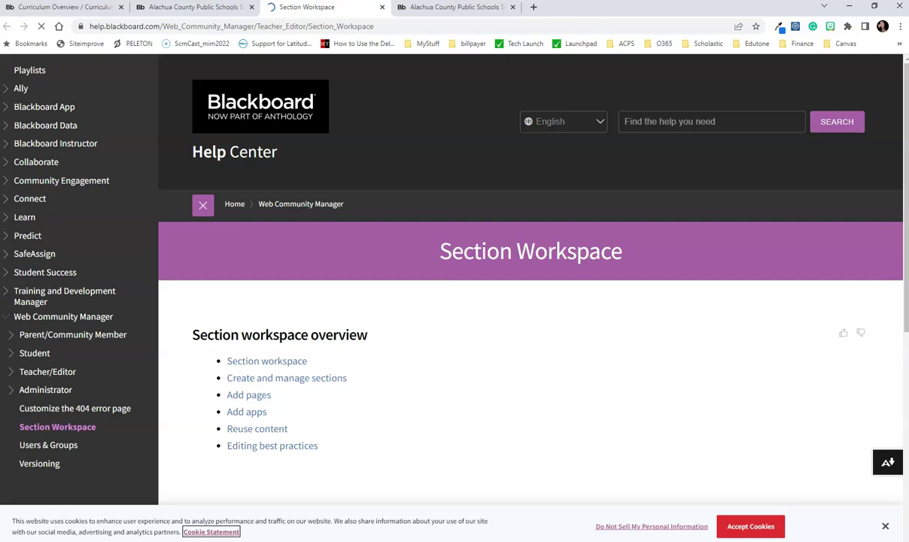
left_click(381, 7)
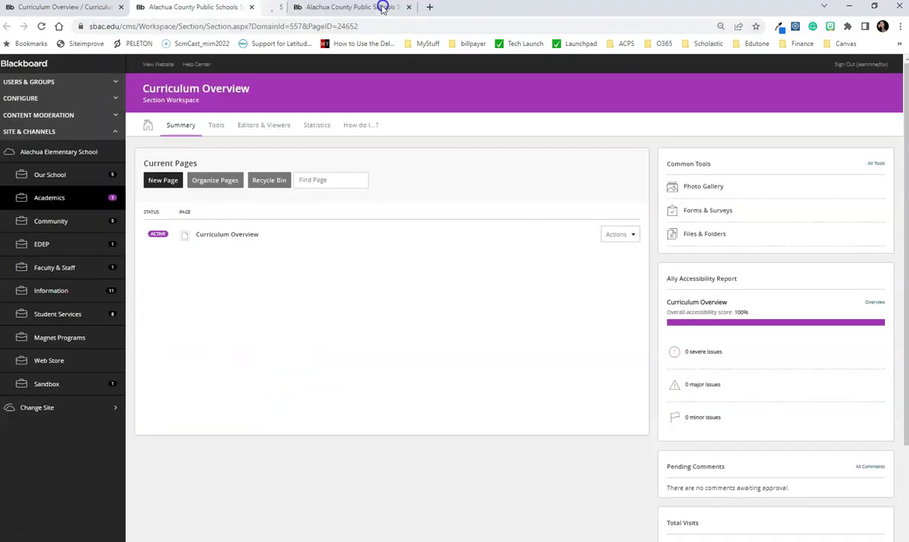